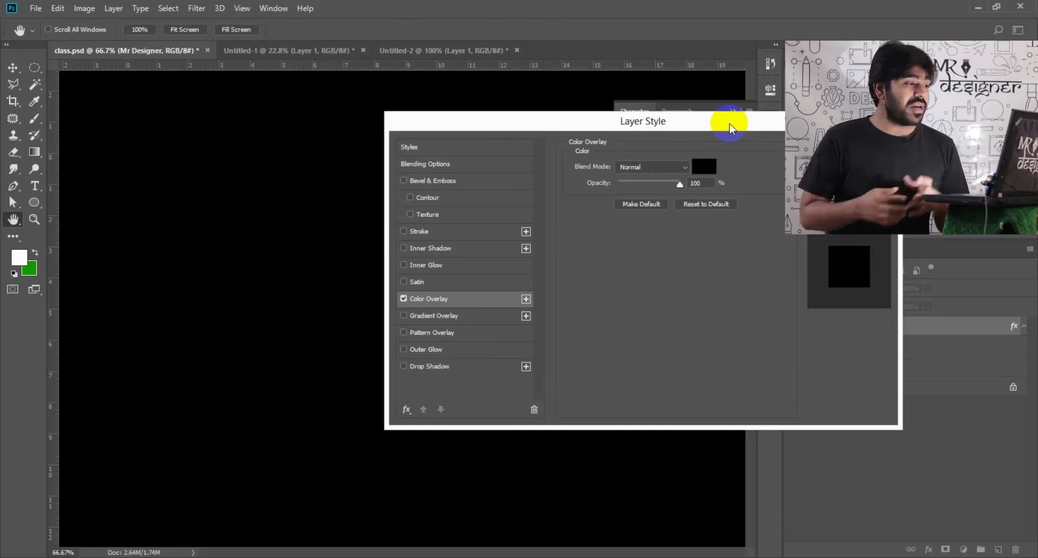
Enable Bevel & Emboss on the Mr Designer text layer with a depth of 1% and a highlight opacity of 100%.
click(430, 181)
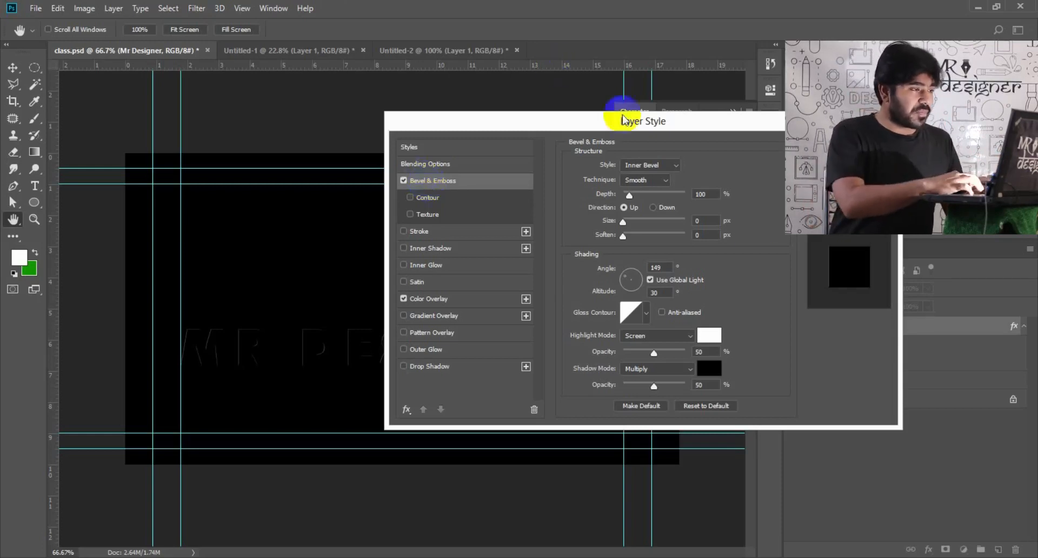
drag(630, 197, 586, 224)
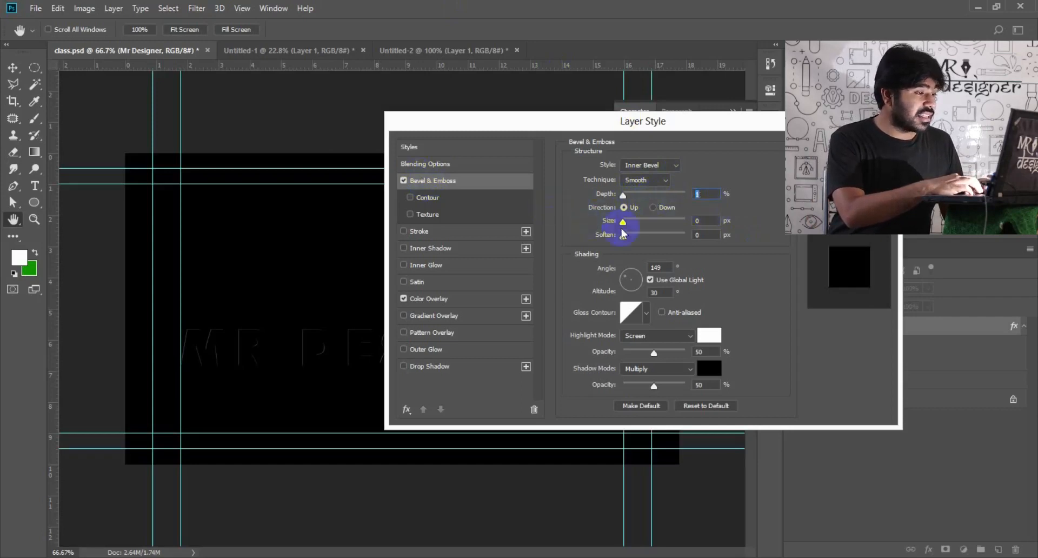
drag(657, 352, 720, 359)
key(ctrl+plus)
key(ctrl+plus)
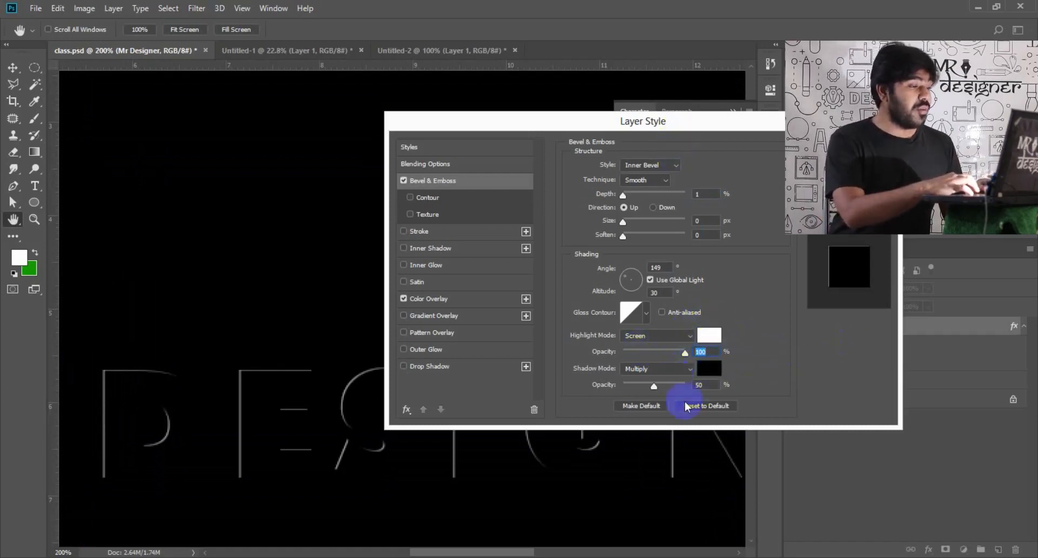
Set the text's bevel size to 8 px and reverse the bevel direction to Down.
drag(763, 124, 566, 63)
drag(425, 160, 442, 168)
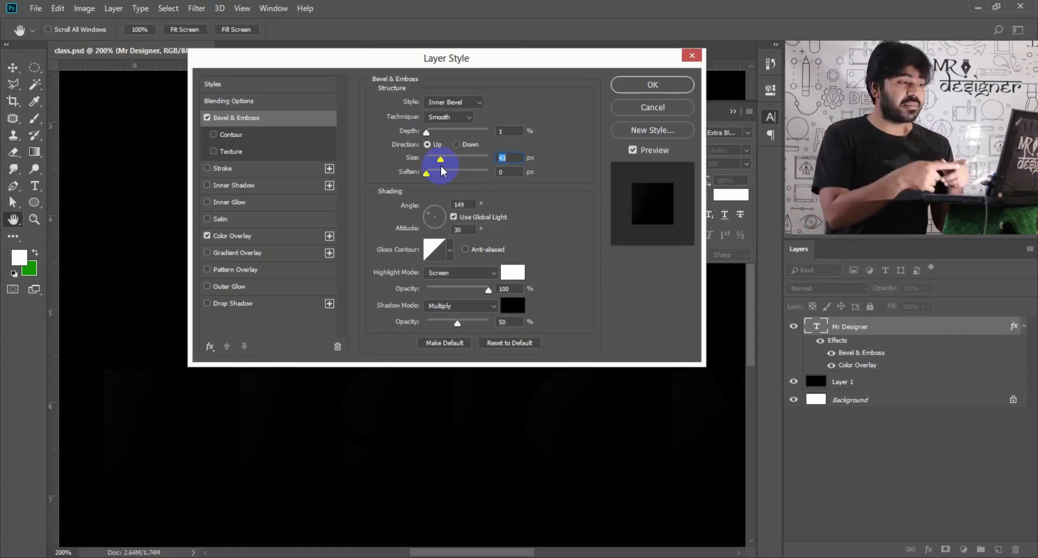
mouse_move(441, 159)
mouse_down()
mouse_move(475, 160)
mouse_move(421, 162)
mouse_move(433, 168)
mouse_up()
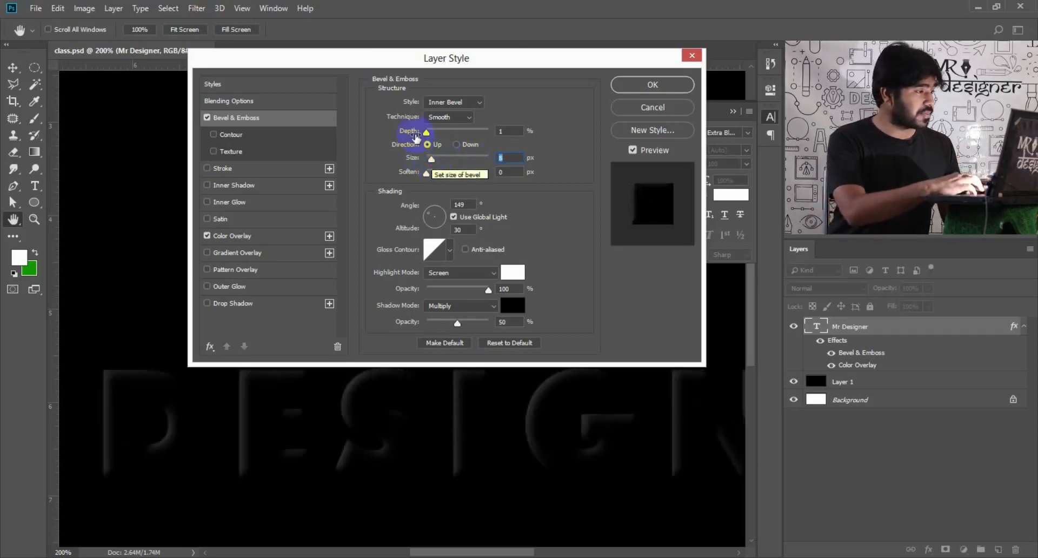
click(456, 144)
Try the Pillow Emboss and Stroke Emboss bevel styles on the black text.
click(447, 103)
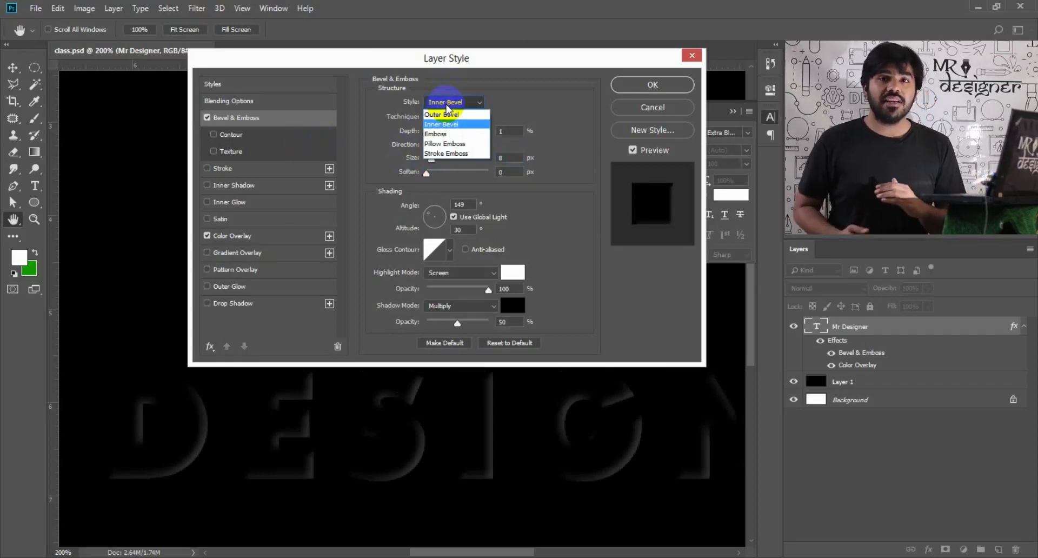
click(452, 144)
click(455, 102)
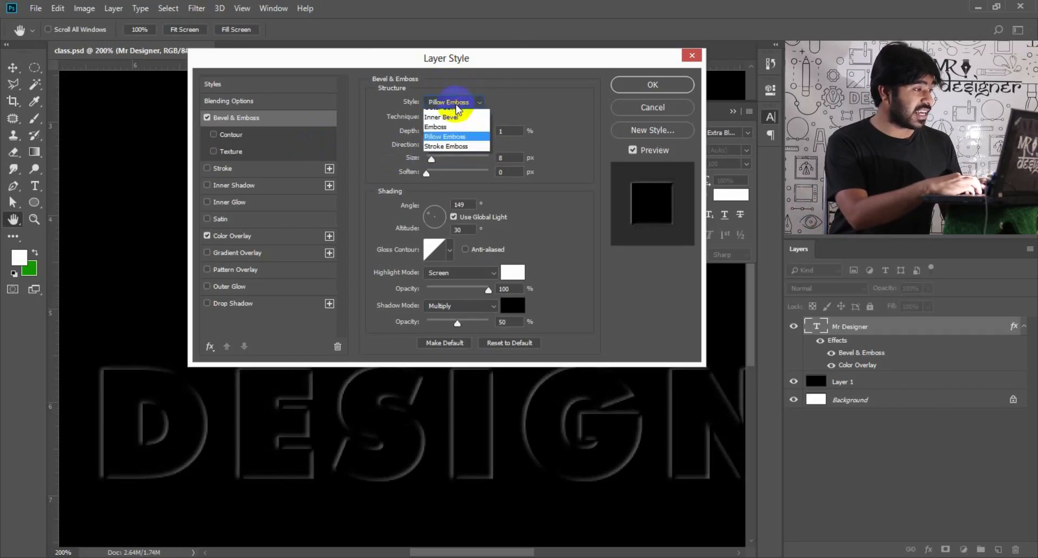
click(460, 154)
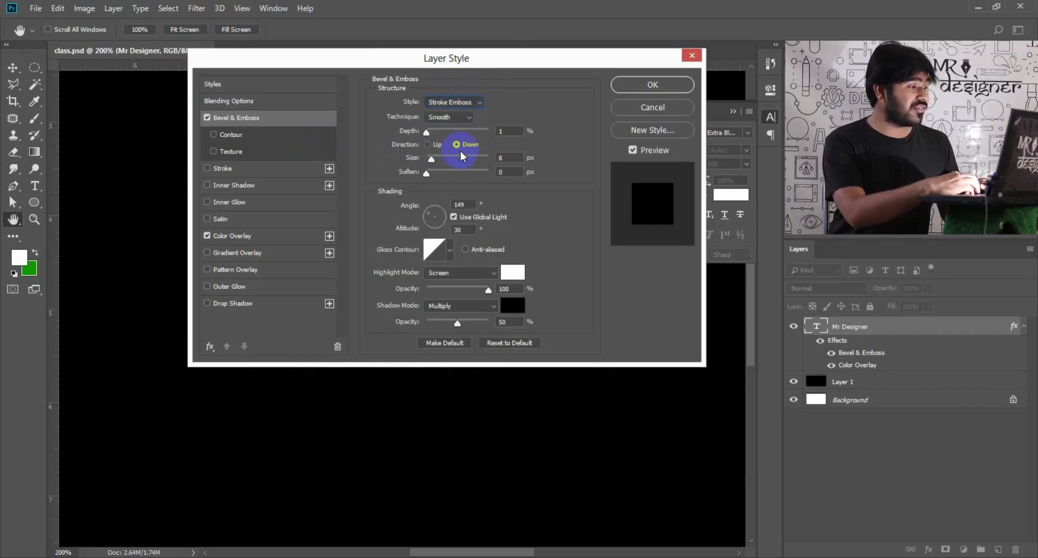
Change the text's color overlay to pure red, ff0000.
click(238, 237)
click(526, 111)
drag(573, 173, 626, 165)
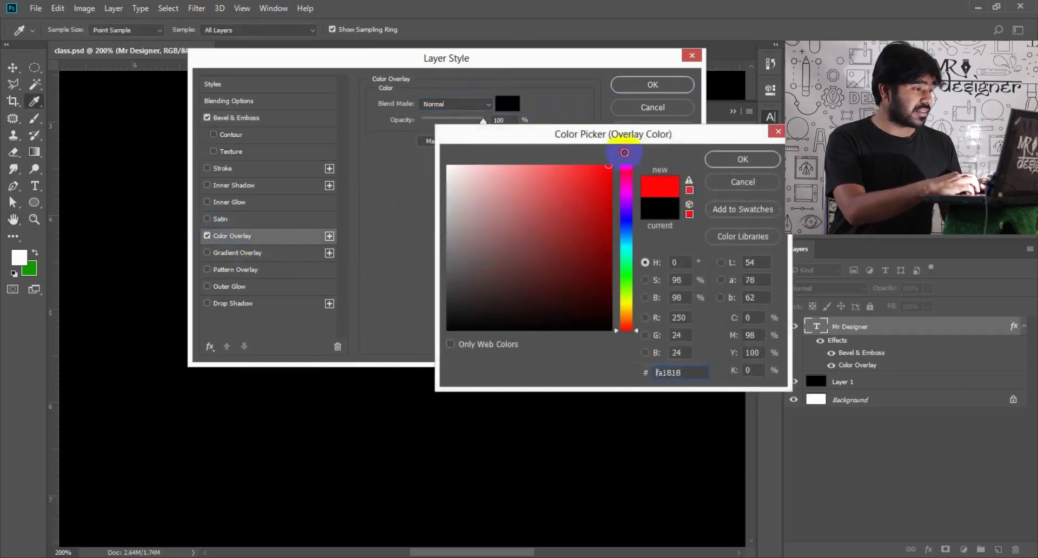
click(742, 159)
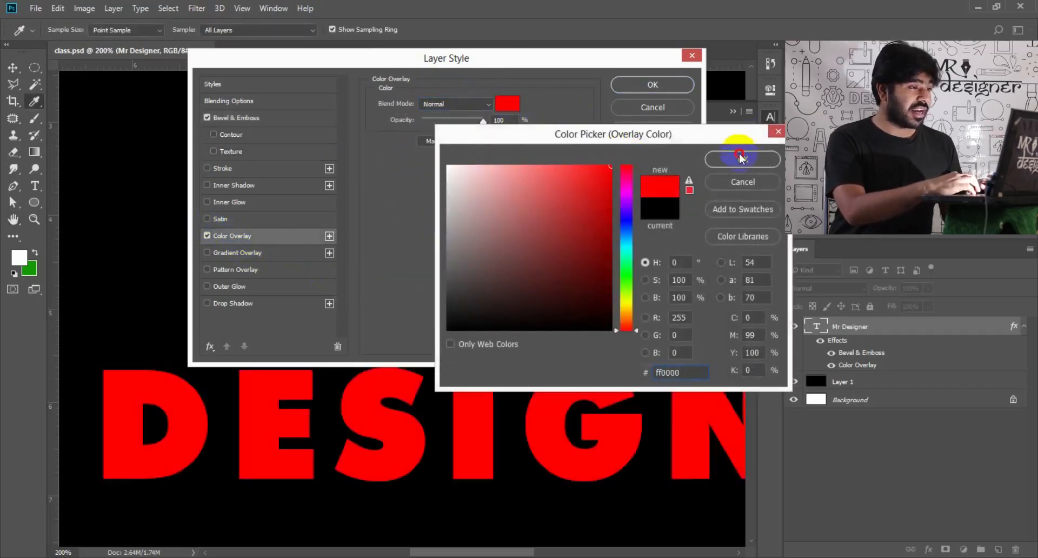
Compare the Pillow Emboss and Emboss bevel styles on the red text, finishing with Inner Bevel.
click(248, 118)
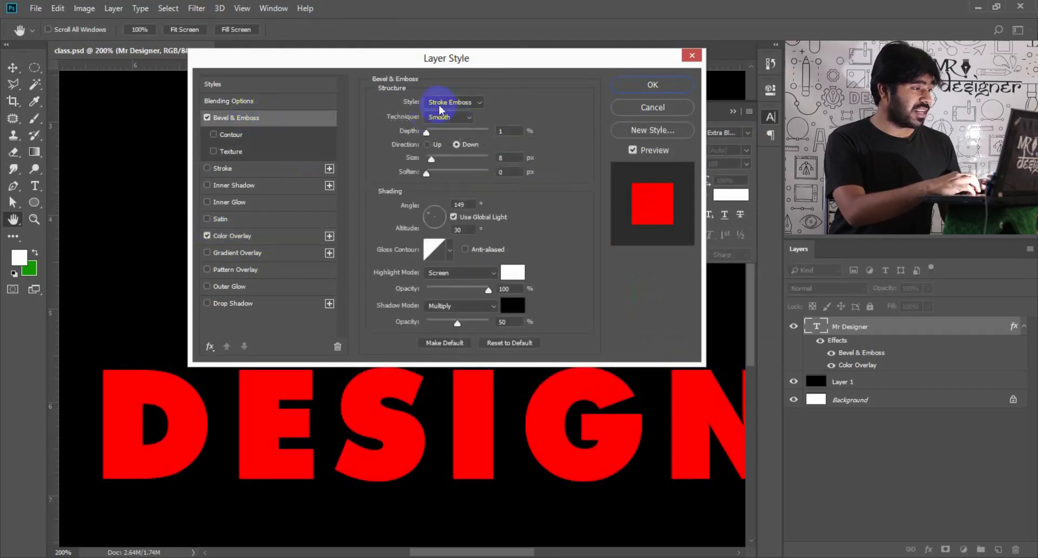
click(439, 108)
click(459, 146)
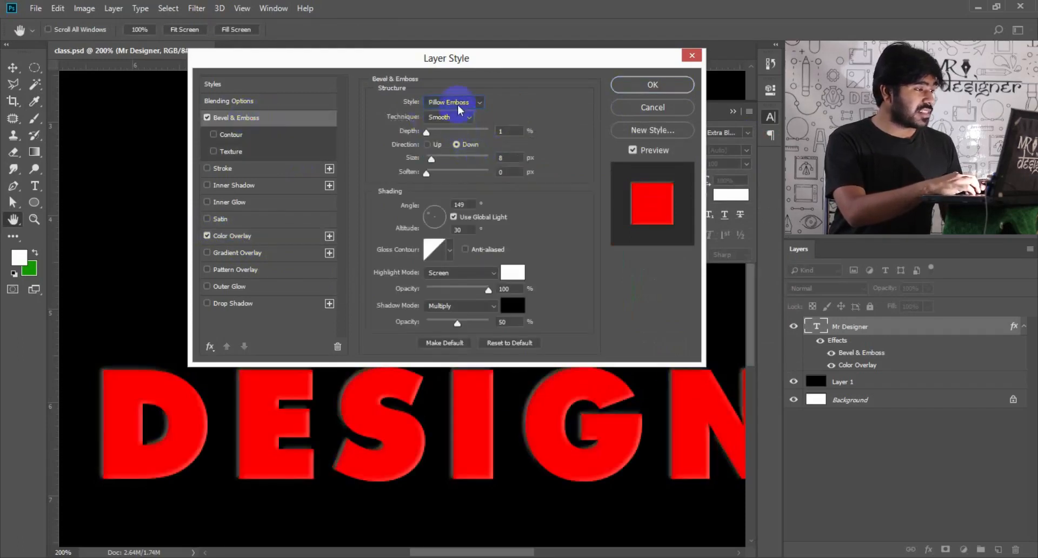
click(458, 107)
click(463, 131)
click(461, 102)
click(463, 125)
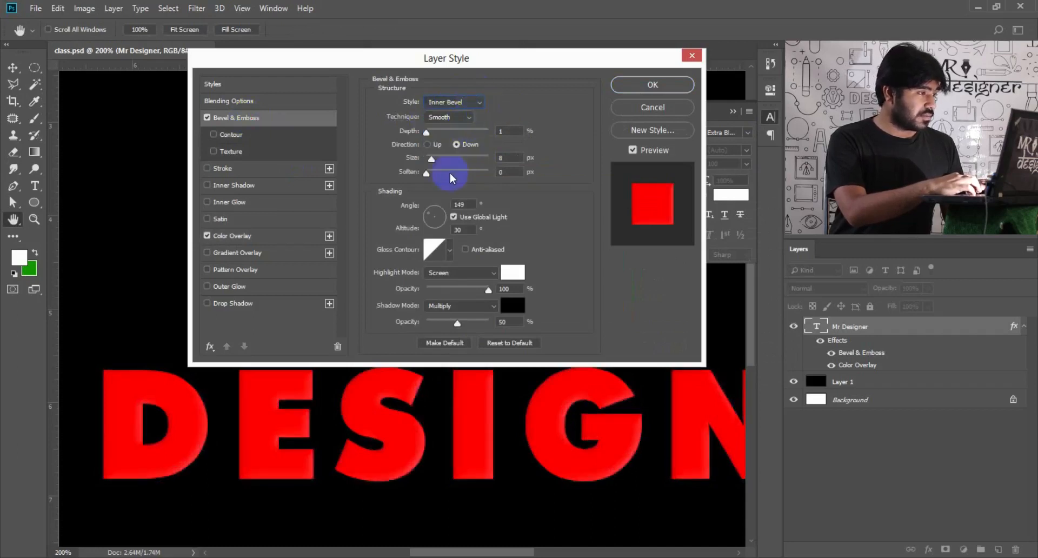
Set the text's inner bevel to a depth of 1000%, a size of 5 px and a soften of 1 px.
drag(427, 132, 502, 144)
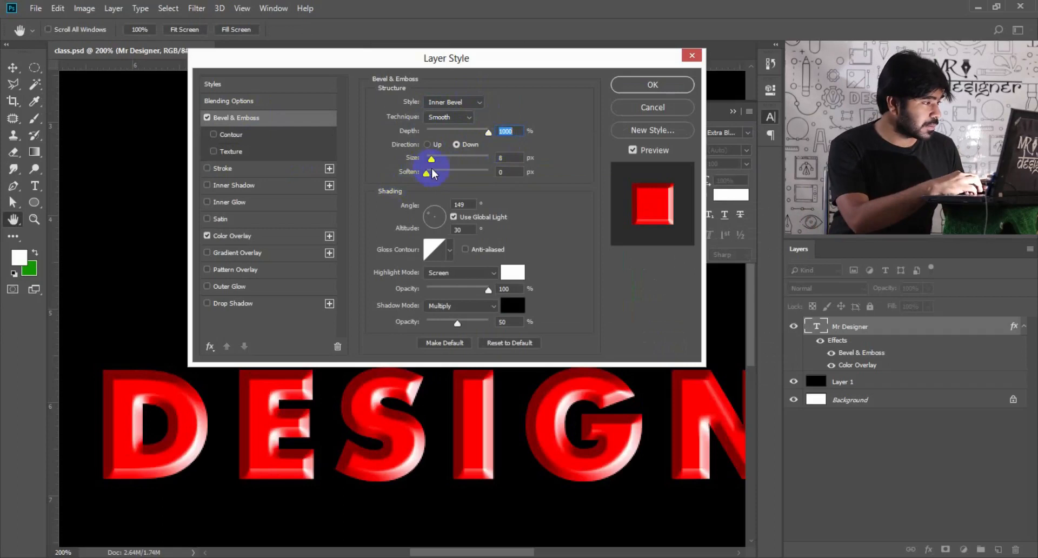
drag(431, 160, 450, 160)
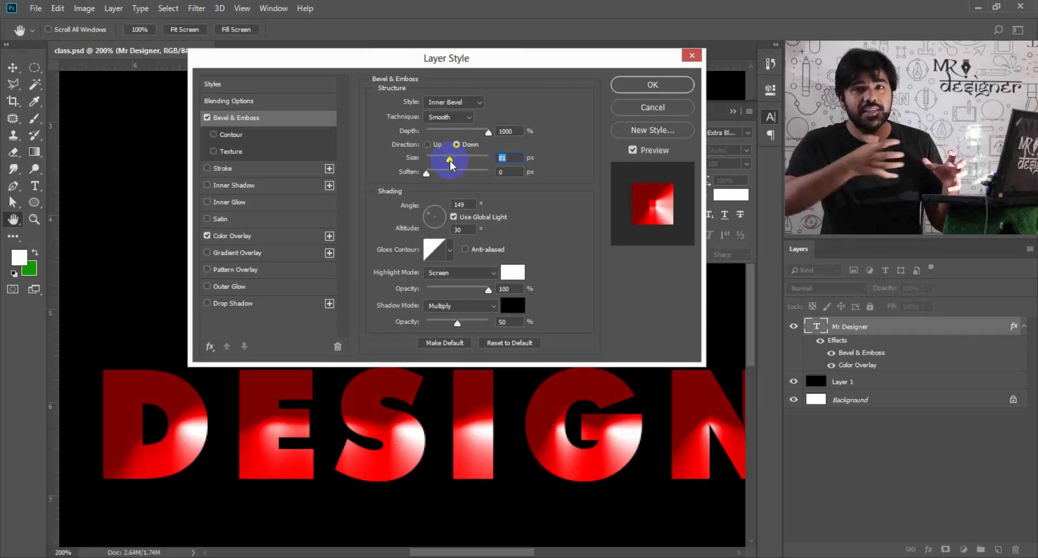
mouse_move(427, 174)
mouse_down()
mouse_move(475, 169)
mouse_move(405, 171)
mouse_move(441, 158)
mouse_move(429, 158)
mouse_move(456, 176)
mouse_move(442, 172)
mouse_up()
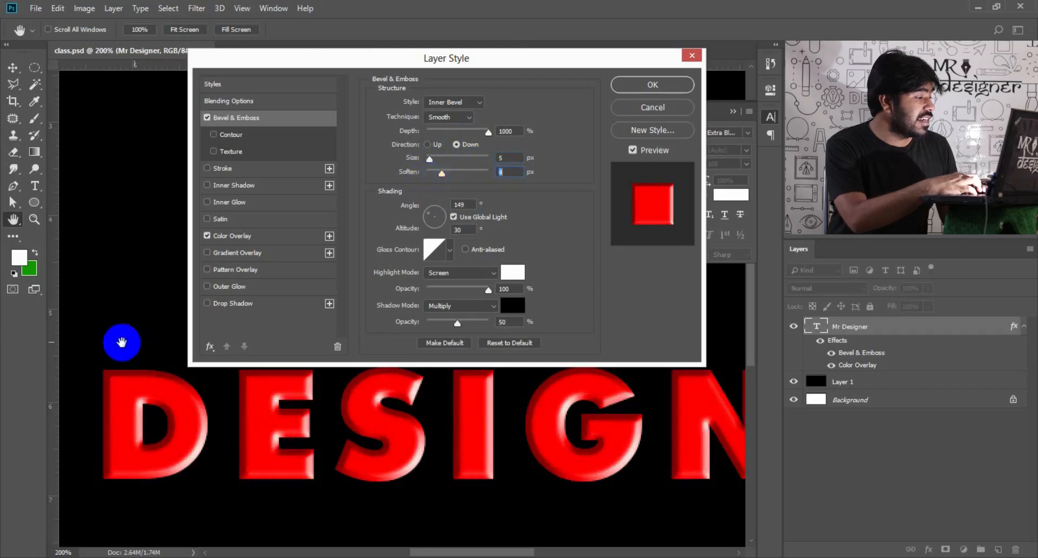
mouse_move(448, 171)
mouse_down()
mouse_move(475, 173)
mouse_move(419, 174)
mouse_move(519, 176)
mouse_move(430, 172)
mouse_up()
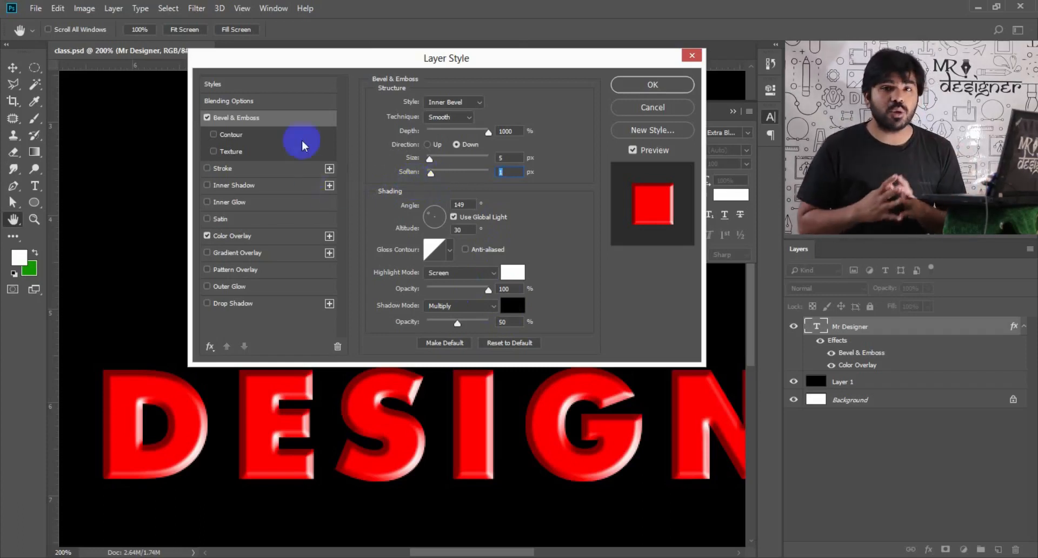
Enable Contour for the text's bevel, try several contour presets ending with the V-shaped one, and turn on anti-aliasing.
click(227, 136)
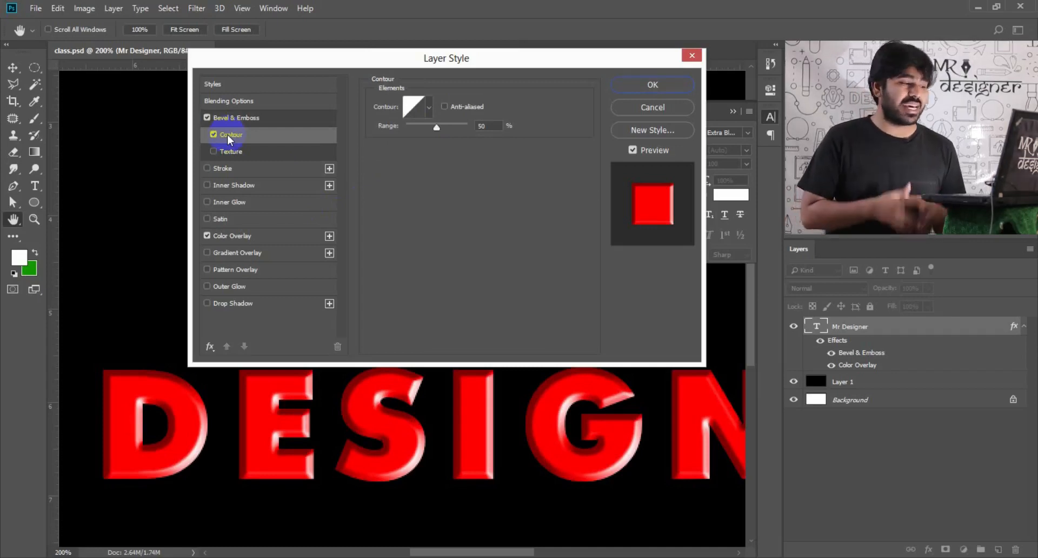
click(426, 108)
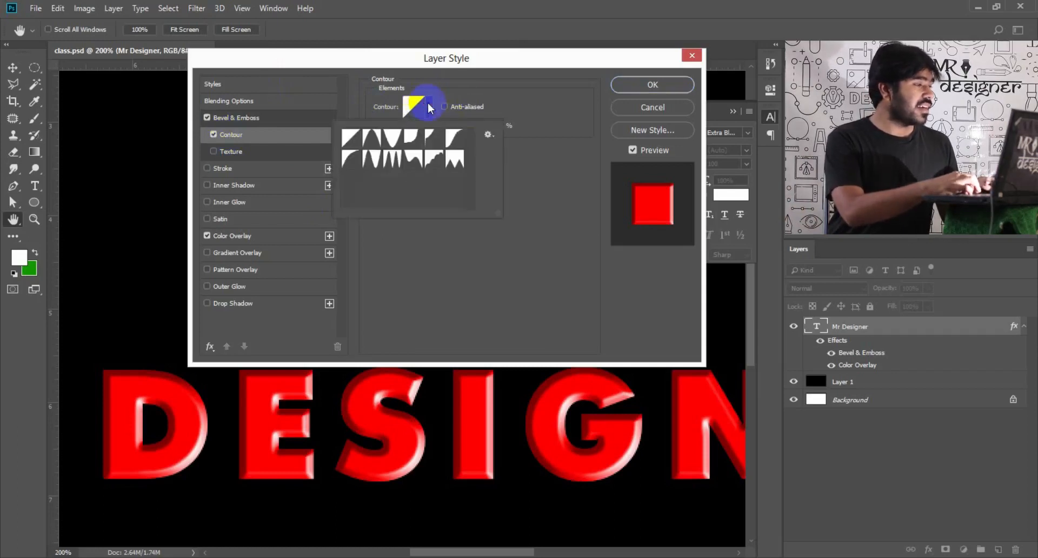
click(413, 158)
click(444, 162)
click(393, 137)
click(515, 115)
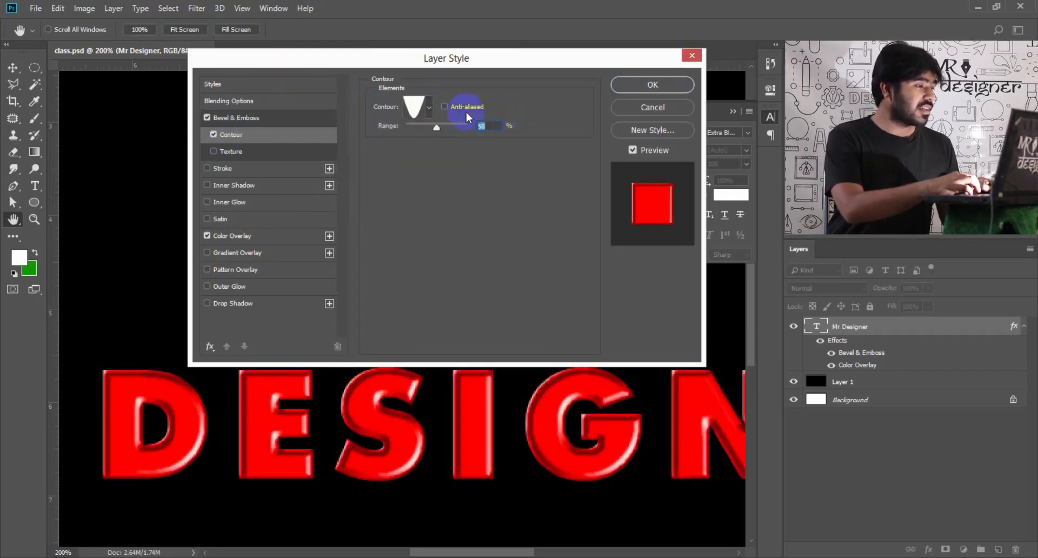
click(445, 106)
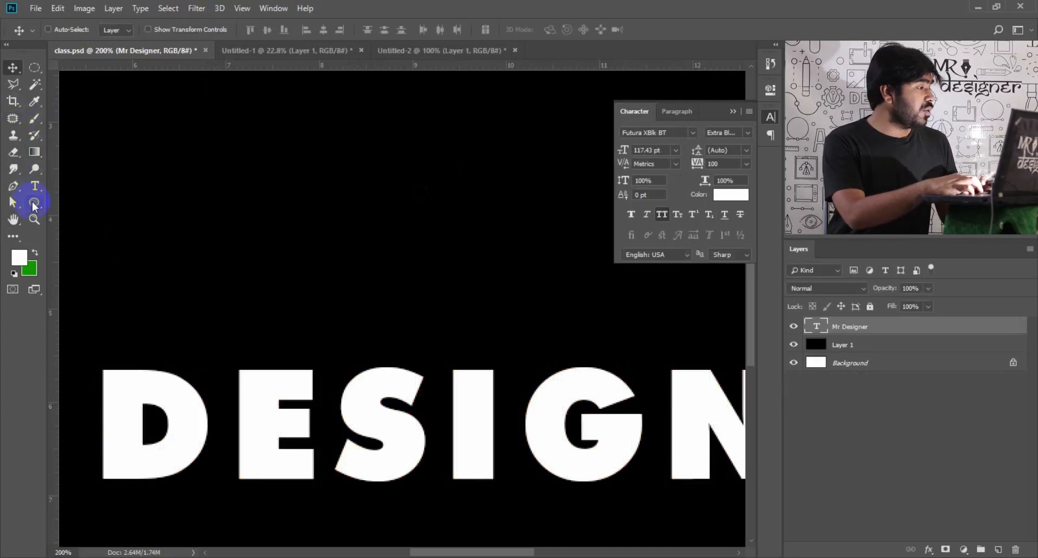
Draw a white circle shape of about 164 x 164 px above the text and place it over the letters D and E.
click(34, 203)
drag(285, 146, 608, 358)
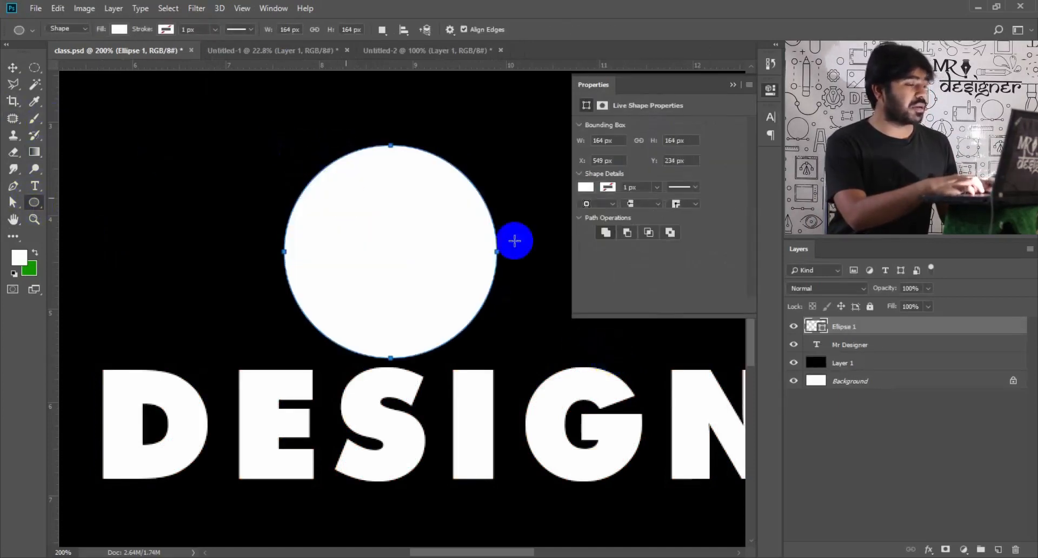
key(v)
drag(432, 250, 260, 235)
Enable Bevel & Emboss with Texture on the circle's layer and apply the wrinkled texture pattern.
double_click(911, 327)
click(442, 183)
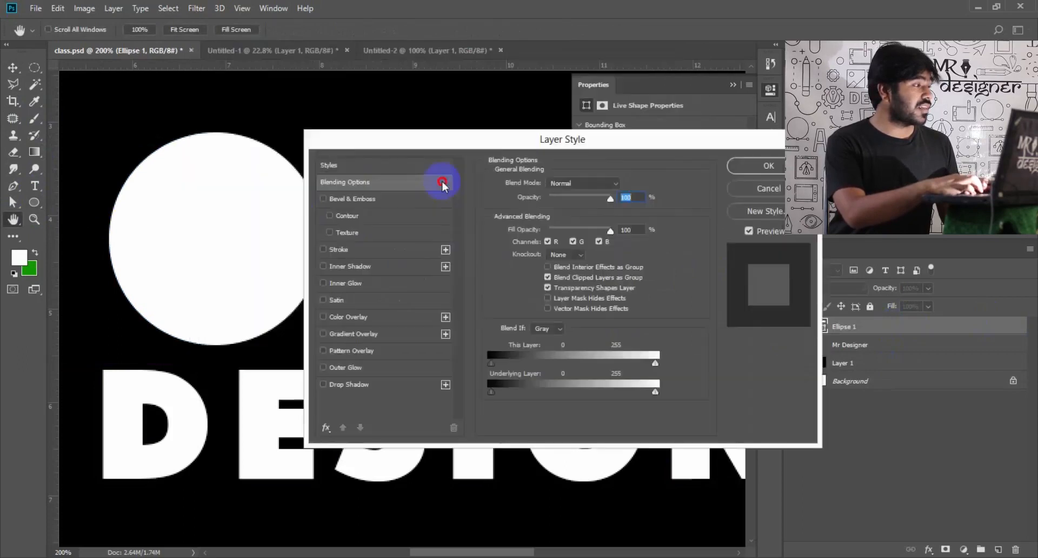
click(462, 272)
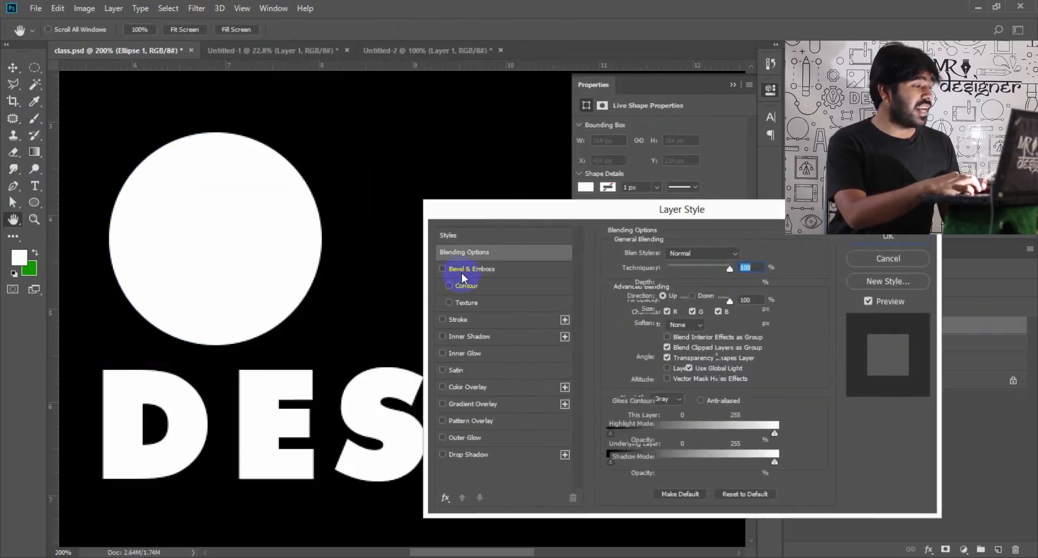
click(464, 301)
click(684, 265)
click(698, 328)
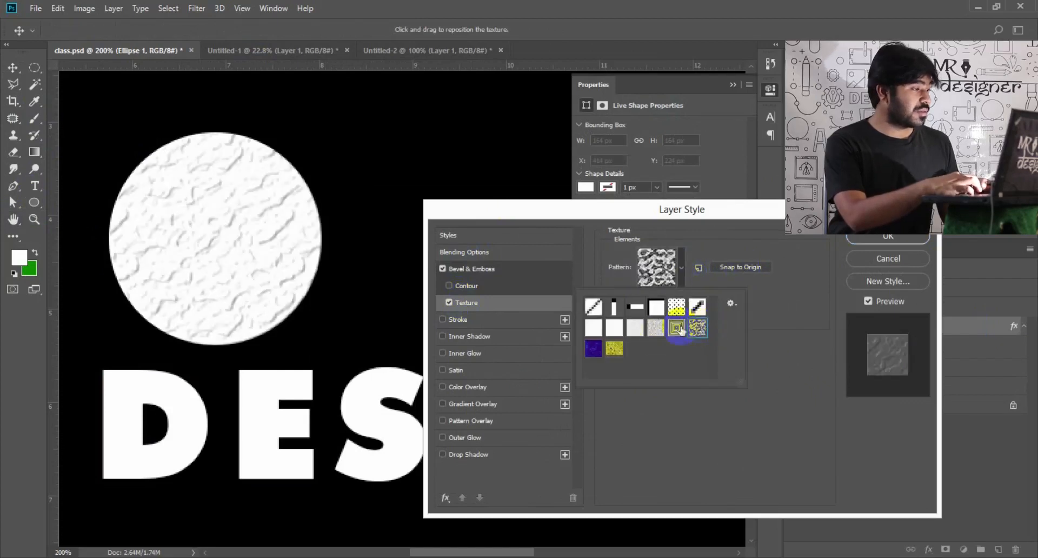
Try several other texture patterns on the circle, finish with the concentric squares, and adjust the texture's scale and depth.
click(677, 328)
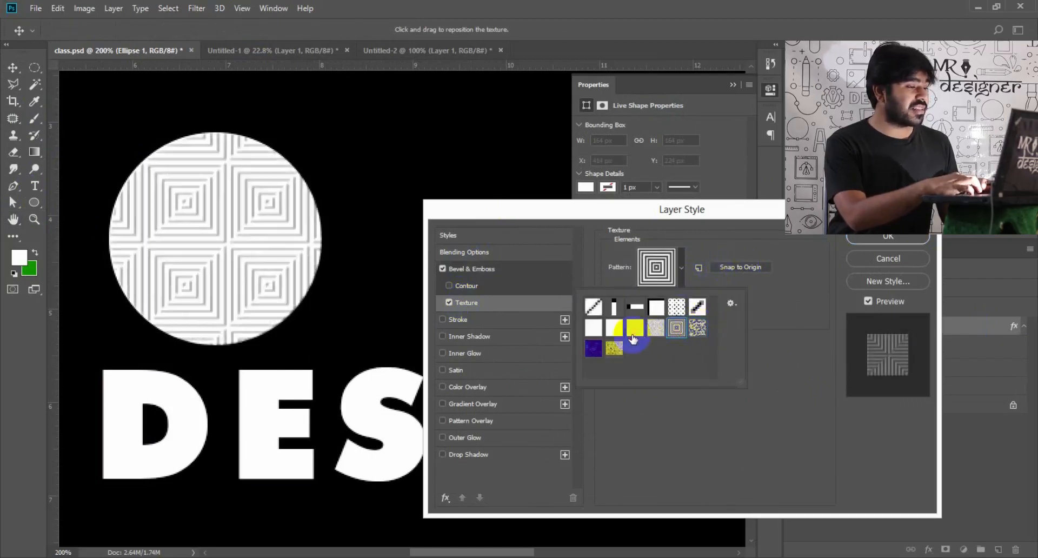
click(634, 328)
click(595, 351)
click(613, 350)
click(634, 331)
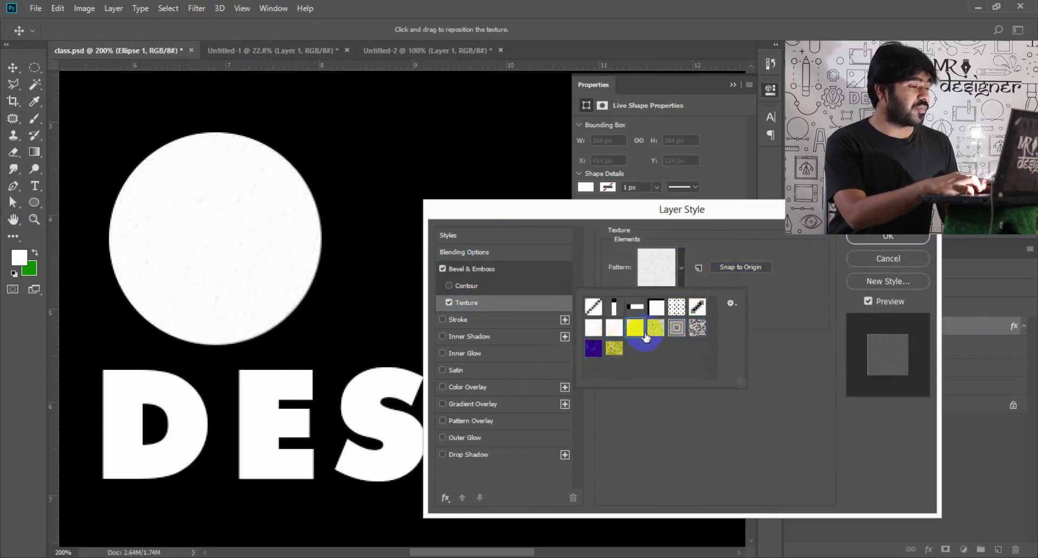
click(661, 328)
click(676, 328)
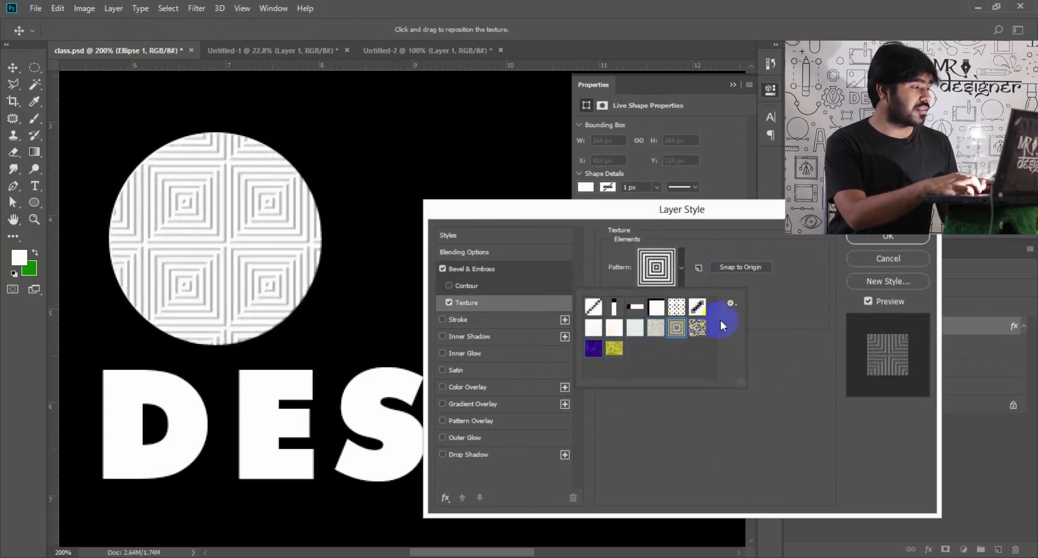
click(790, 257)
drag(692, 311, 672, 297)
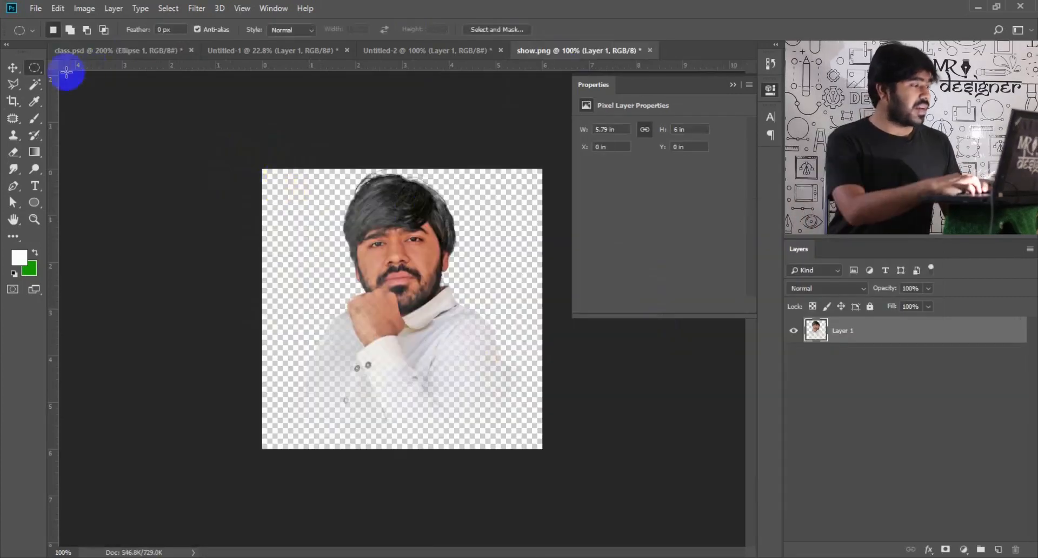
Select the head and upper body in show.png with a rectangular marquee and define the area as a pattern with the default name.
right_click(34, 67)
click(76, 64)
drag(276, 138, 522, 371)
click(58, 8)
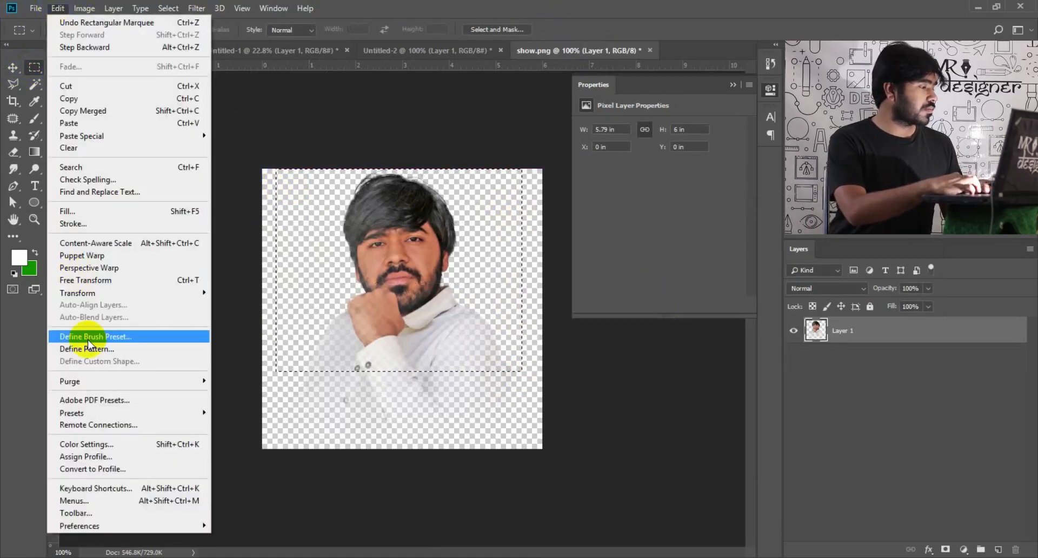
click(106, 349)
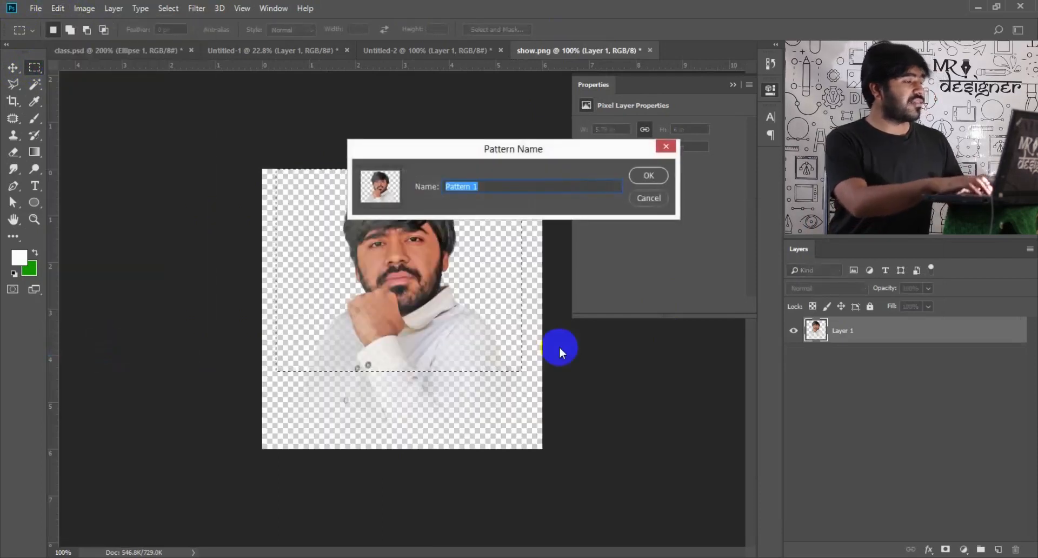
key(Return)
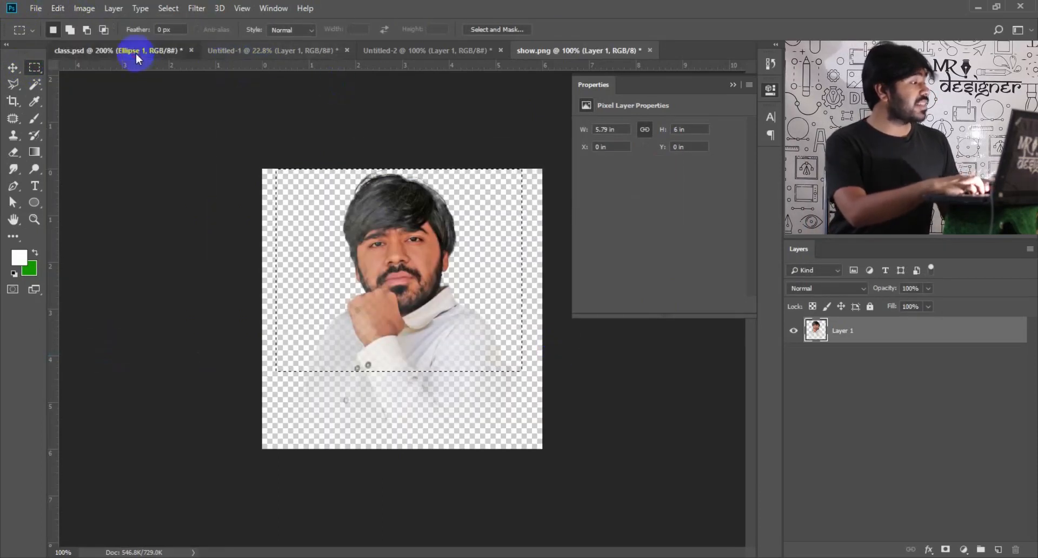
Return to class.psd and apply the new portrait pattern as the bevel texture of the circle.
click(136, 52)
double_click(990, 326)
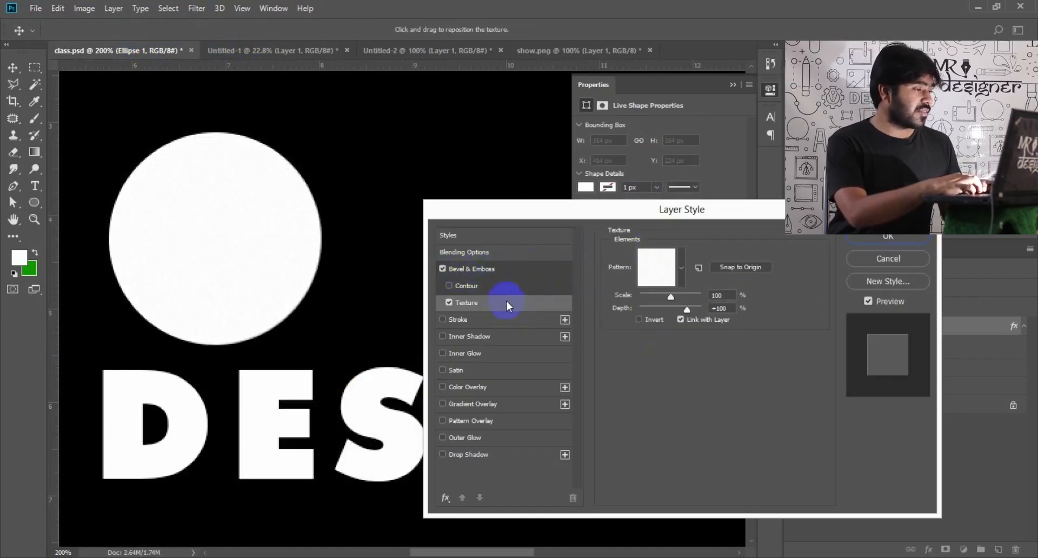
click(681, 267)
click(636, 348)
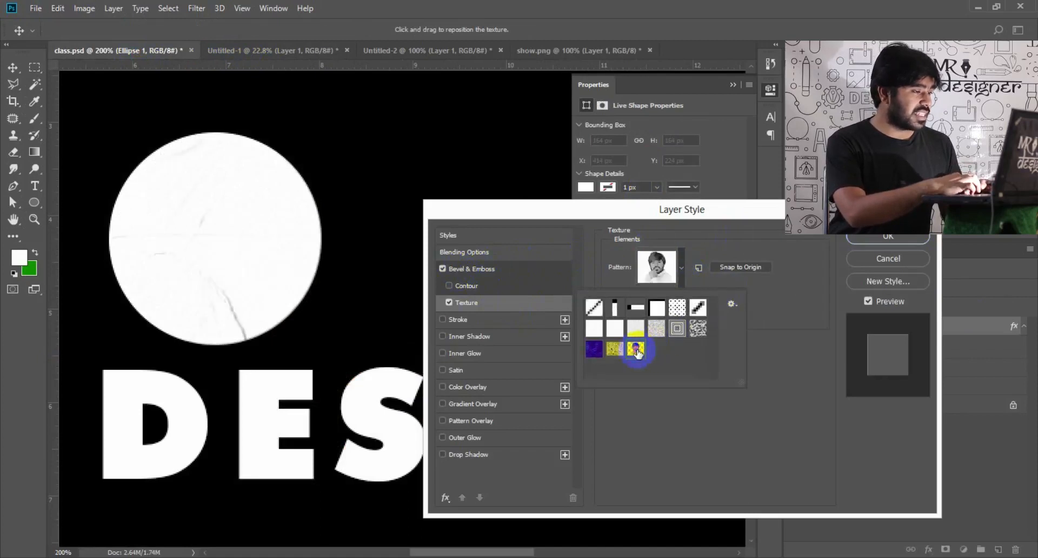
Set the portrait texture's depth to +1000% and its scale to about 70%, and reposition it so the face fills the circle.
click(743, 238)
drag(679, 309, 661, 295)
drag(180, 162, 231, 240)
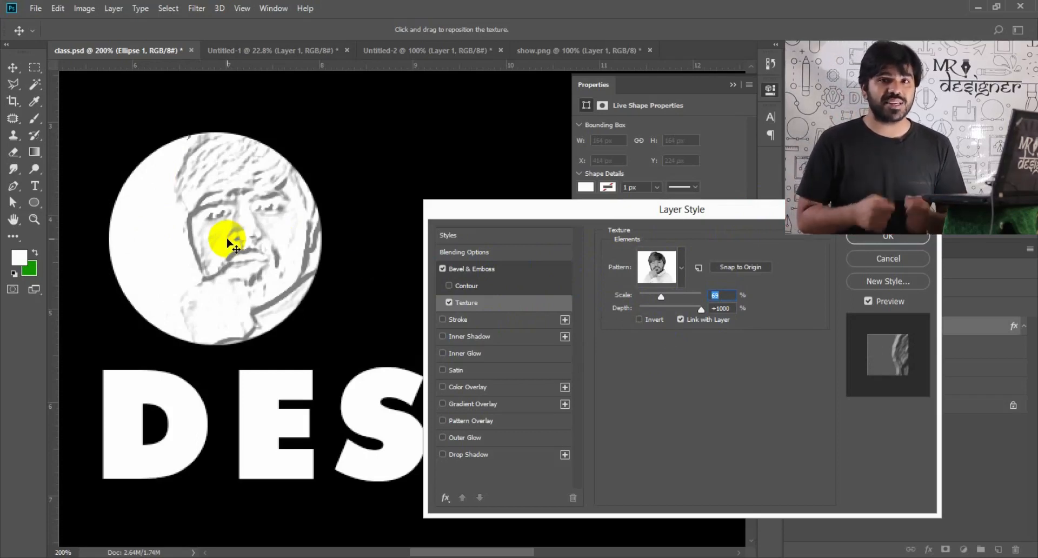
Nudge the circle's portrait texture slightly and add a Color Overlay with a changed hue.
drag(231, 243, 225, 231)
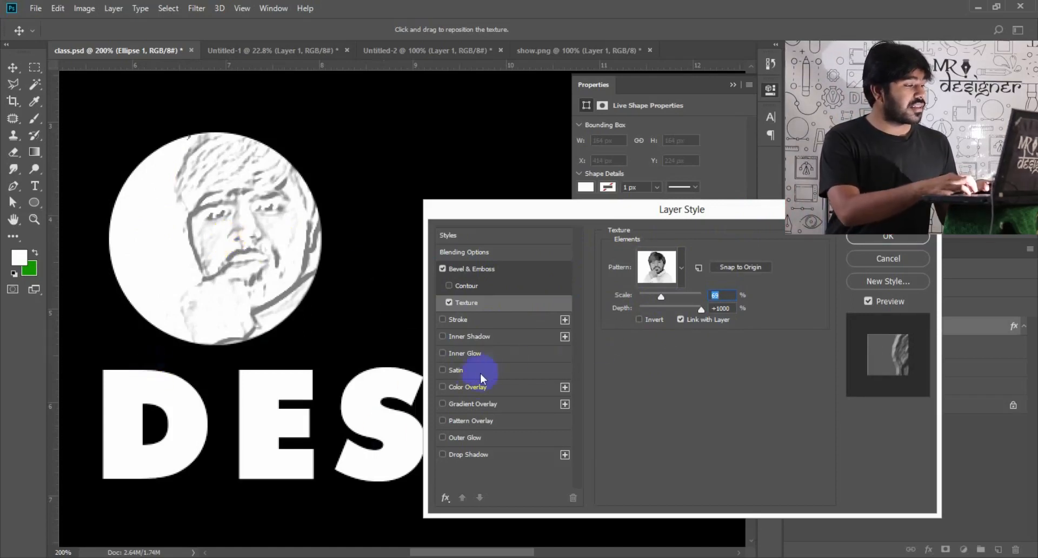
click(472, 388)
click(739, 254)
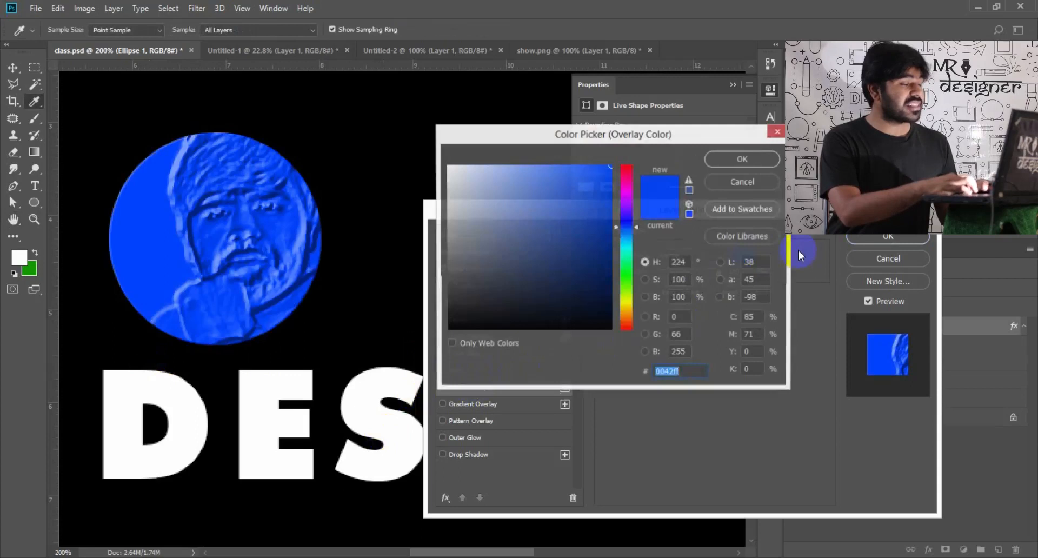
drag(626, 273, 627, 297)
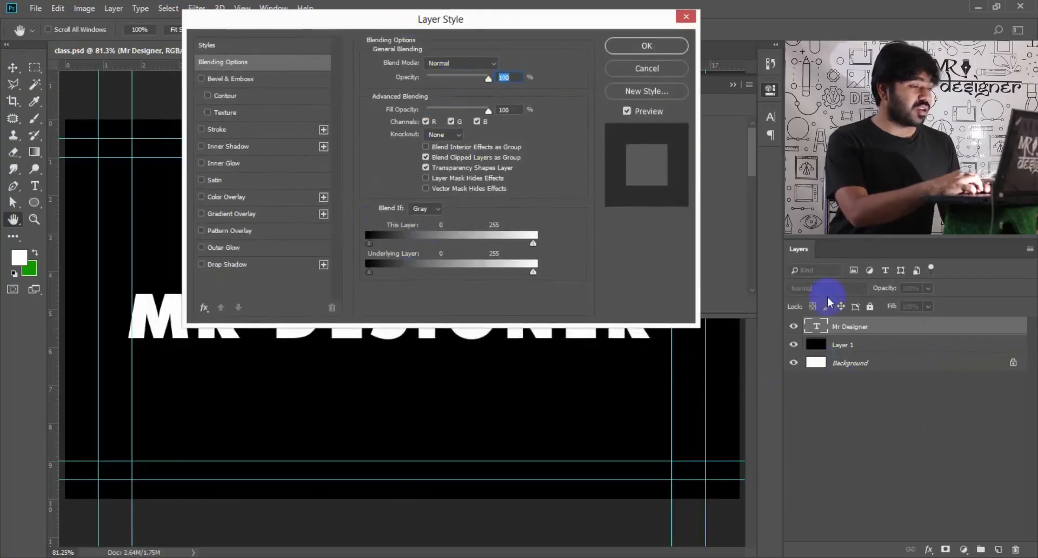
Try the fill opacity, opacity and Blend If channel controls in the Blending Options of the Mr Designer text layer.
drag(486, 110, 661, 139)
drag(460, 80, 527, 81)
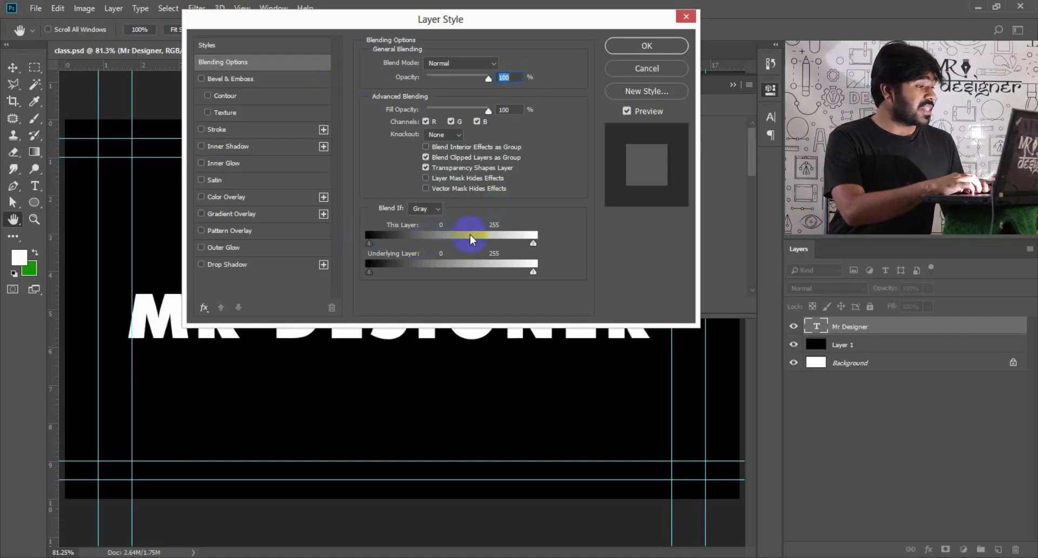
click(424, 211)
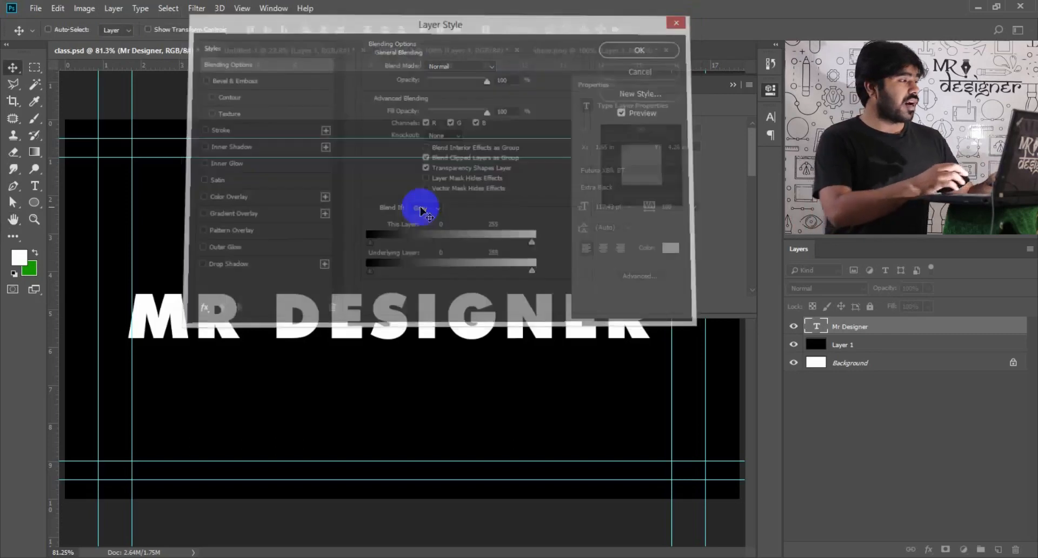
Switch to the Untitled-1 concert photo, collapse the Properties panel and add a new empty layer above the photo.
click(267, 51)
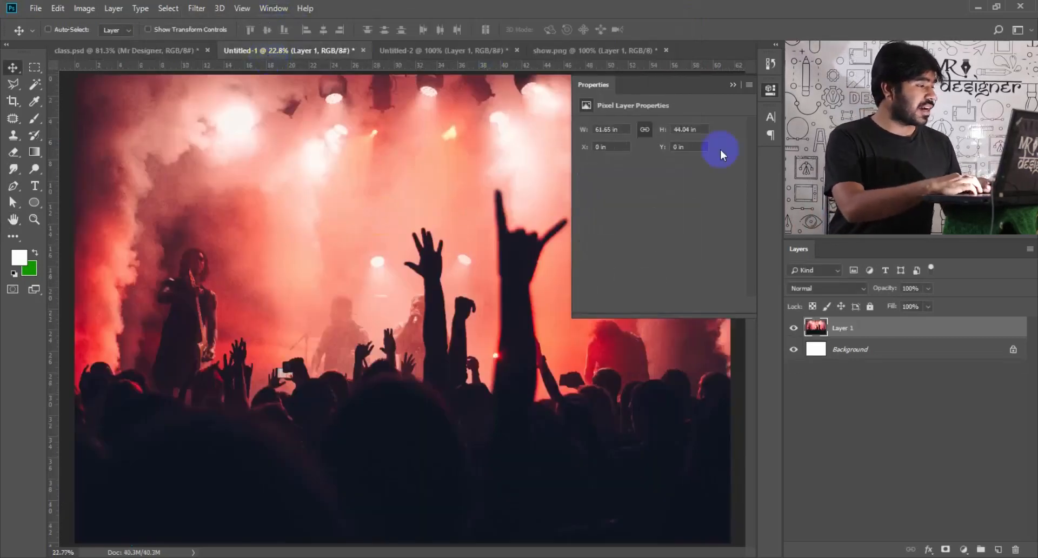
click(769, 92)
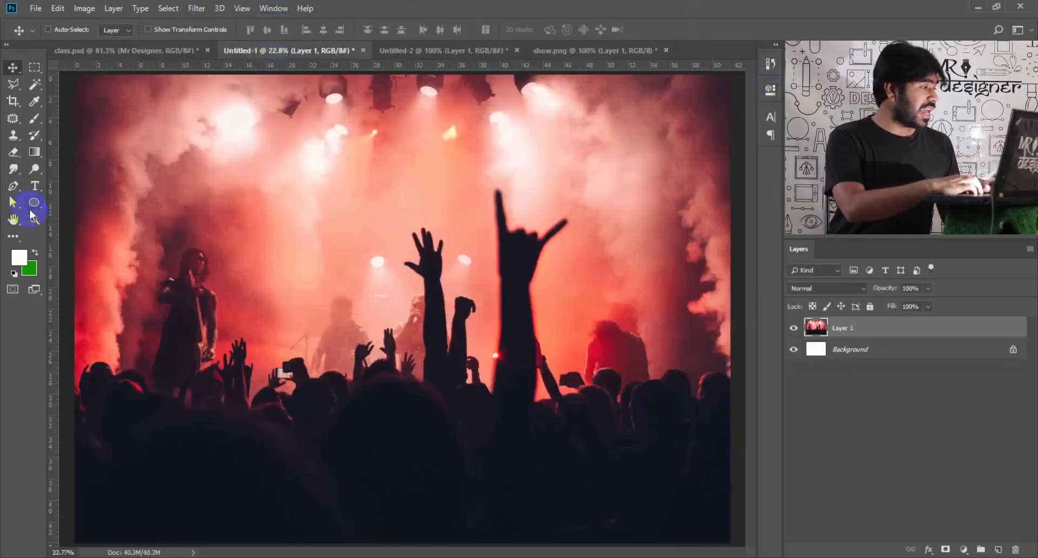
key(ctrl+plus)
key(ctrl+shift+n)
key(Return)
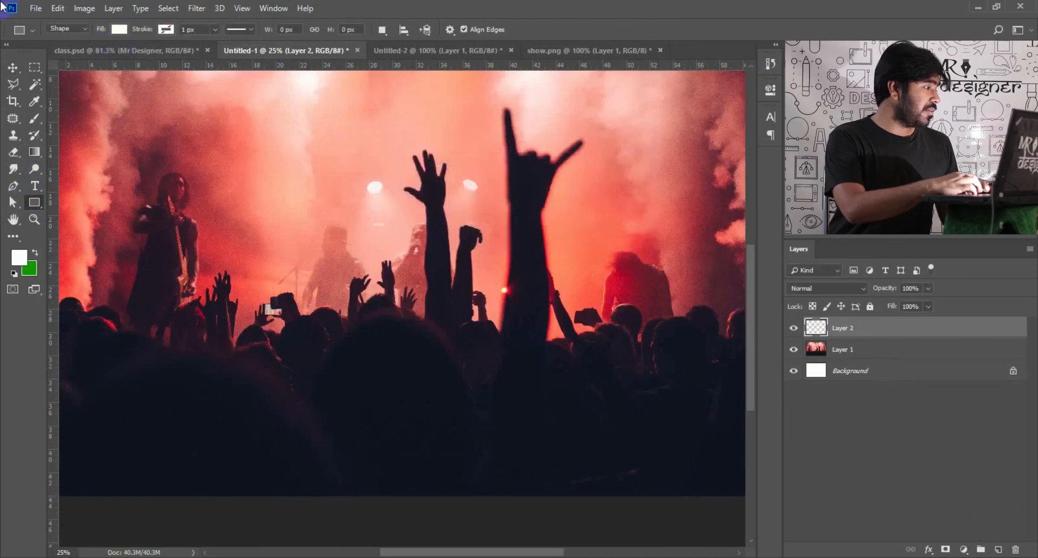
Select a wide rectangle across the middle of the photo and fill it with a black-to-white horizontal gradient.
click(34, 67)
drag(181, 189, 606, 326)
click(34, 135)
click(36, 150)
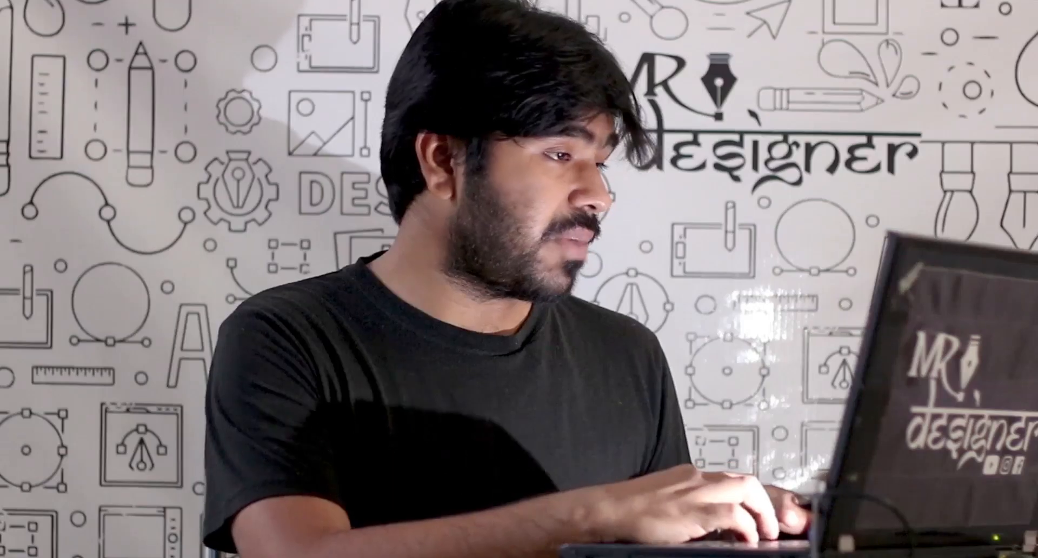
Try Blend If black points of 16, 31, 56 and 214 for This Layer on the gradient, and restore it to 0.
drag(394, 253, 433, 271)
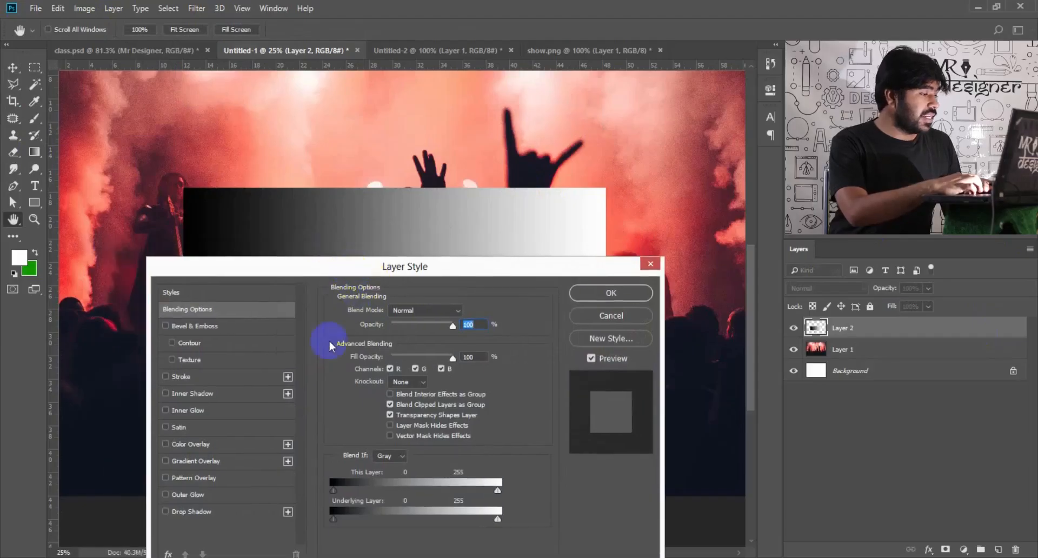
drag(335, 494, 345, 493)
drag(396, 265, 440, 344)
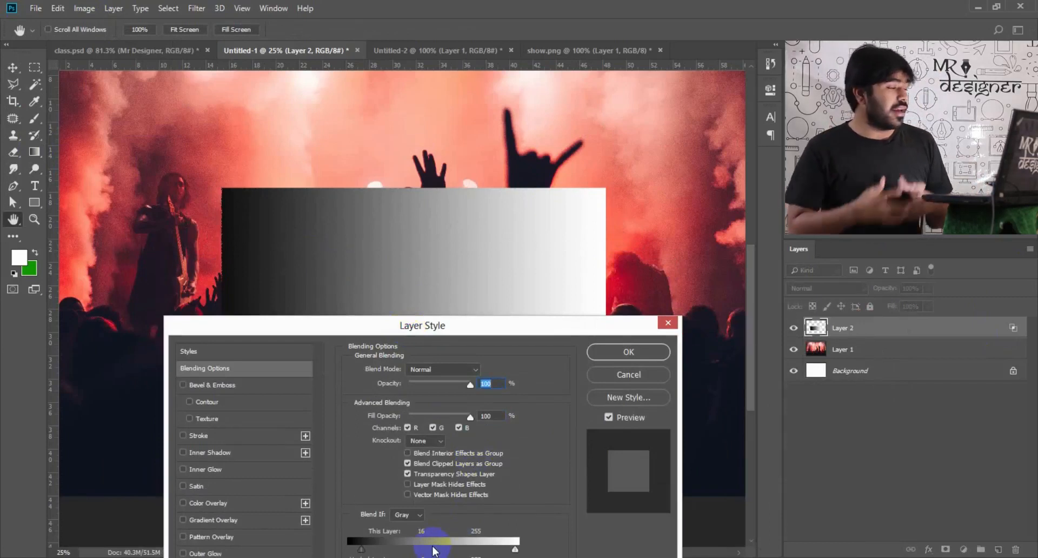
drag(436, 334, 403, 232)
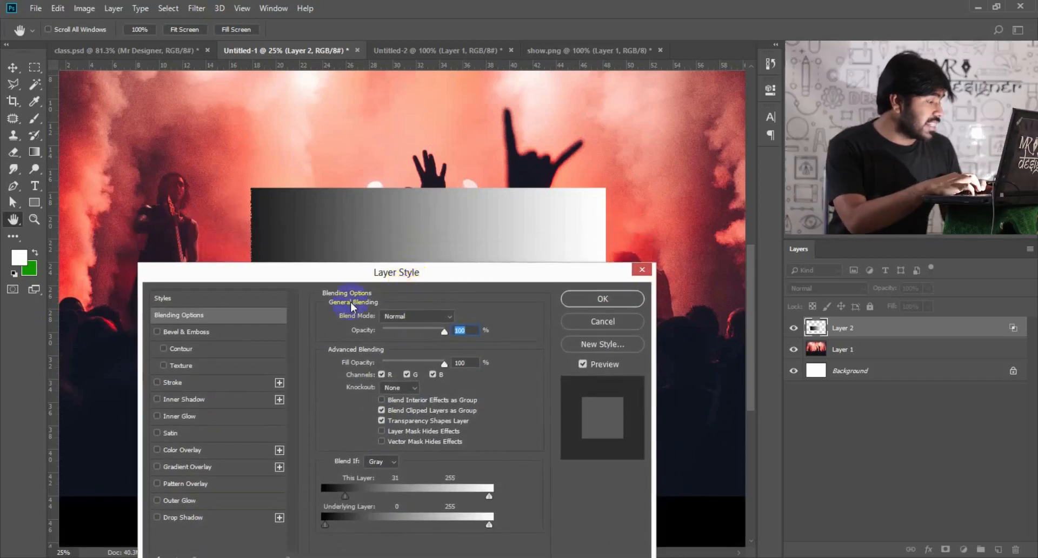
drag(345, 495, 362, 501)
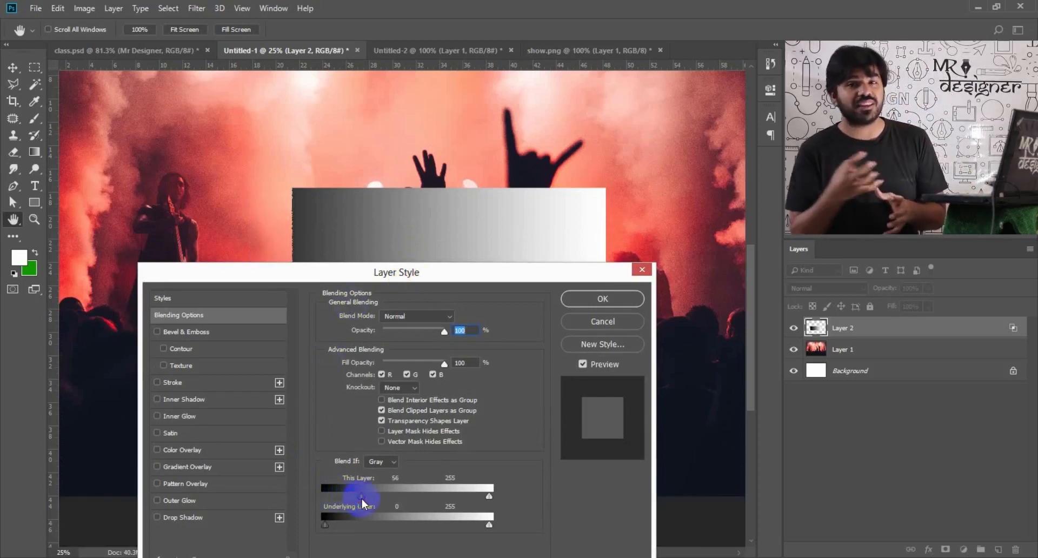
drag(361, 502, 464, 507)
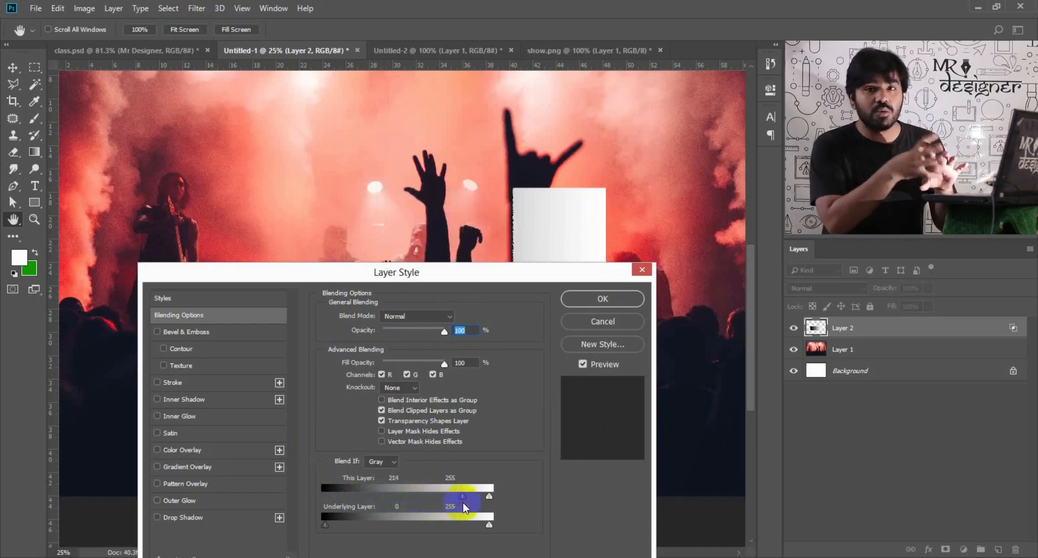
drag(463, 503, 299, 504)
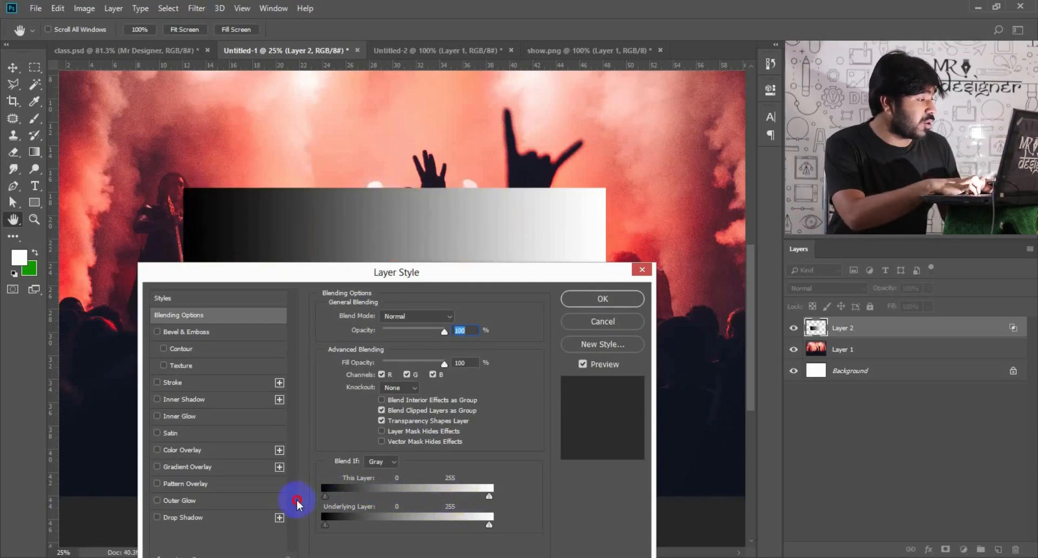
Try lowering the gradient's This Layer white point in Blend If to about 218, and restore it to 255.
drag(490, 503, 465, 496)
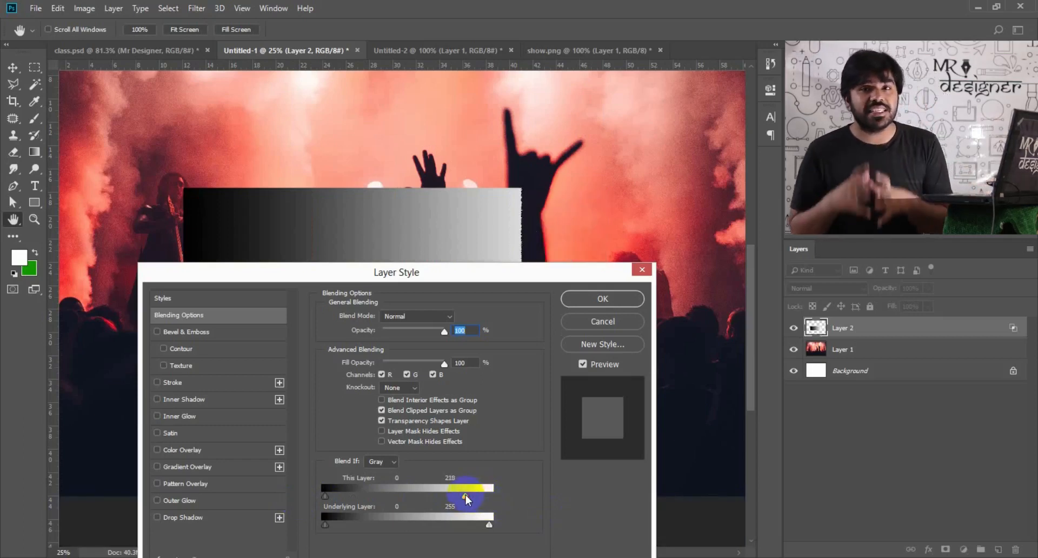
drag(466, 496, 514, 491)
drag(557, 271, 544, 202)
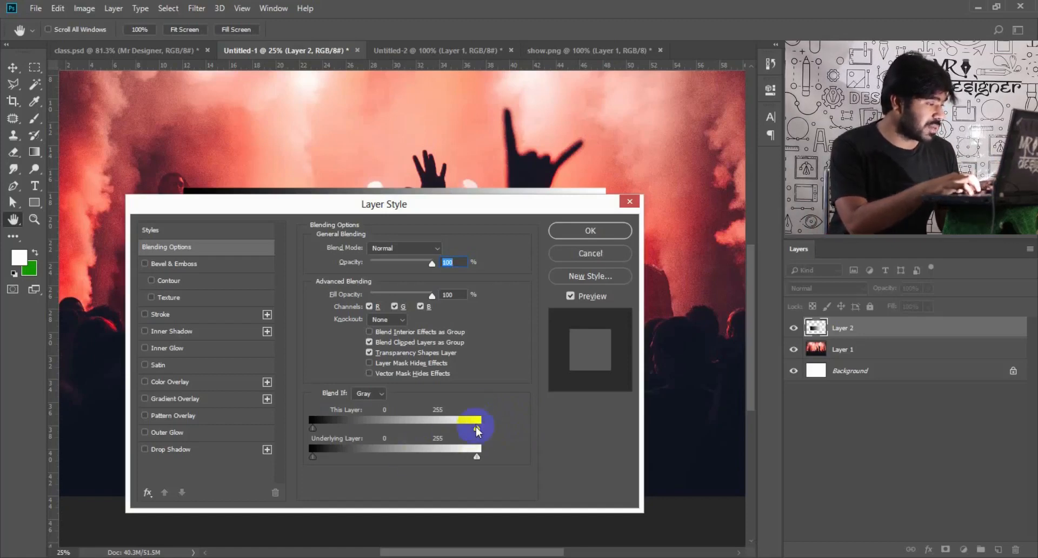
drag(527, 207, 521, 291)
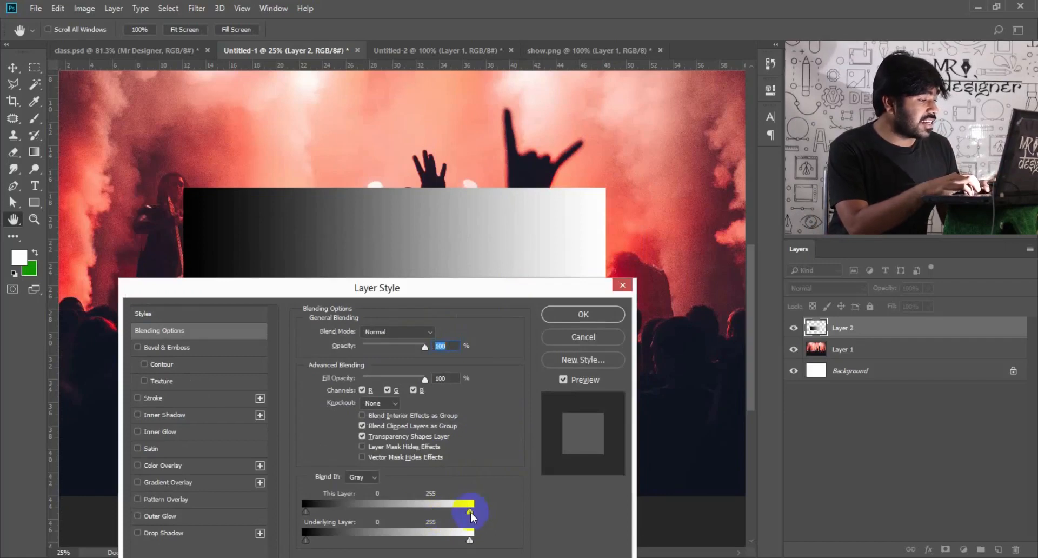
Try split This Layer sliders on the gradient, with whites at 177/253 and blacks at 0/75 and 0/164, and reset them.
drag(469, 514, 422, 526)
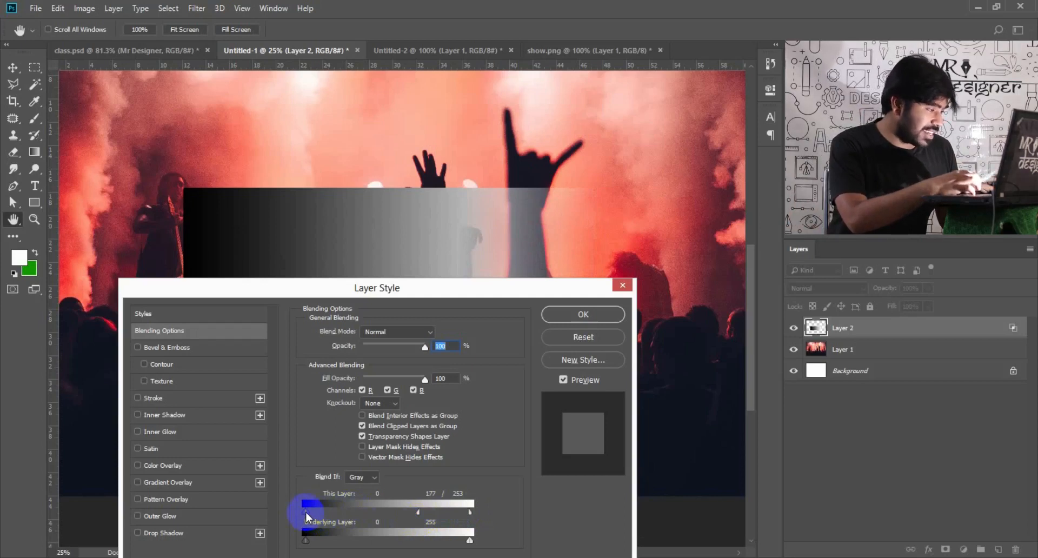
drag(307, 513, 352, 514)
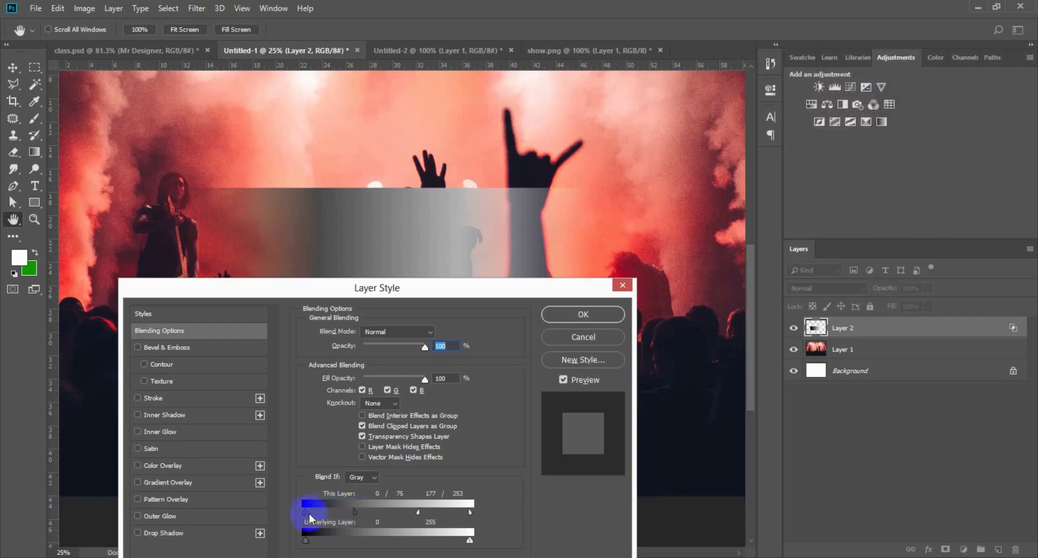
drag(312, 514, 413, 514)
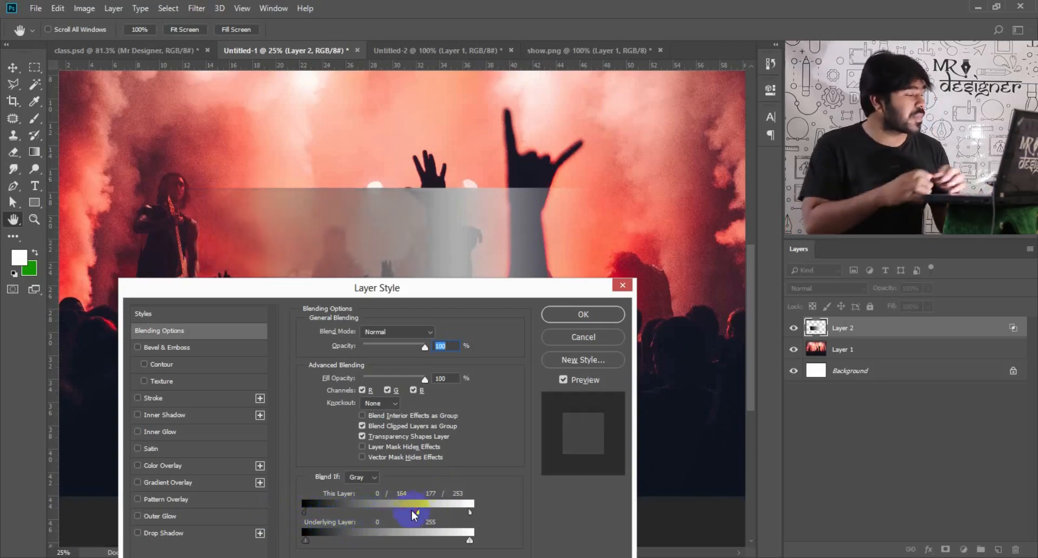
key(ctrl+z)
drag(419, 518, 556, 537)
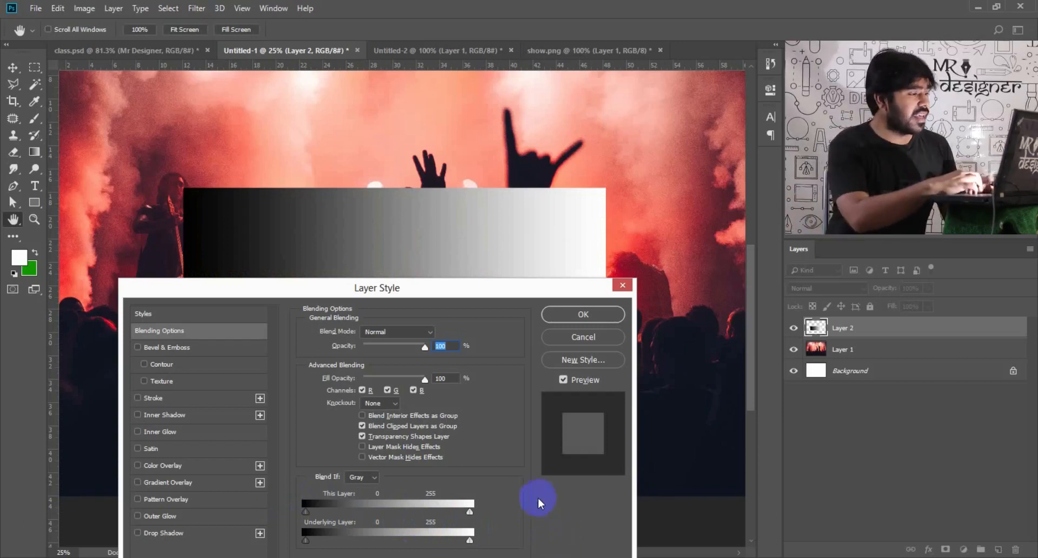
Try Underlying Layer black points of 46, 106, 0, 38 and higher to reveal the dark silhouettes through the gradient.
drag(347, 279, 373, 283)
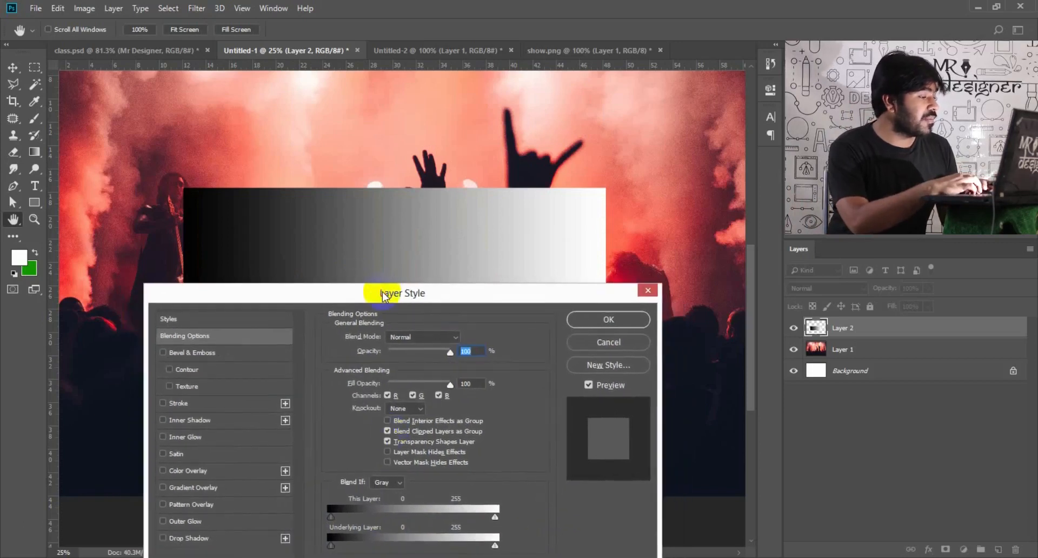
drag(341, 548, 362, 549)
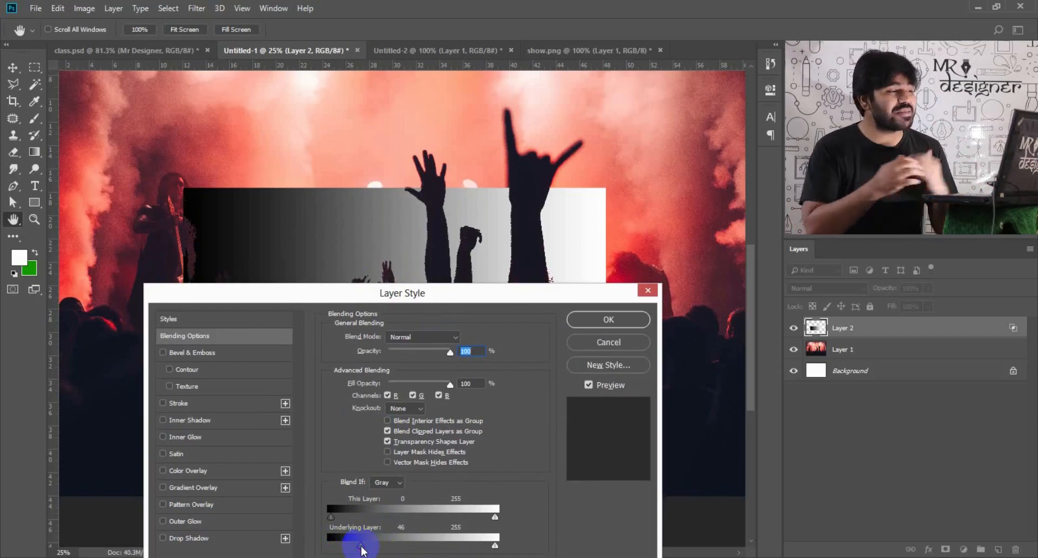
drag(457, 292, 426, 353)
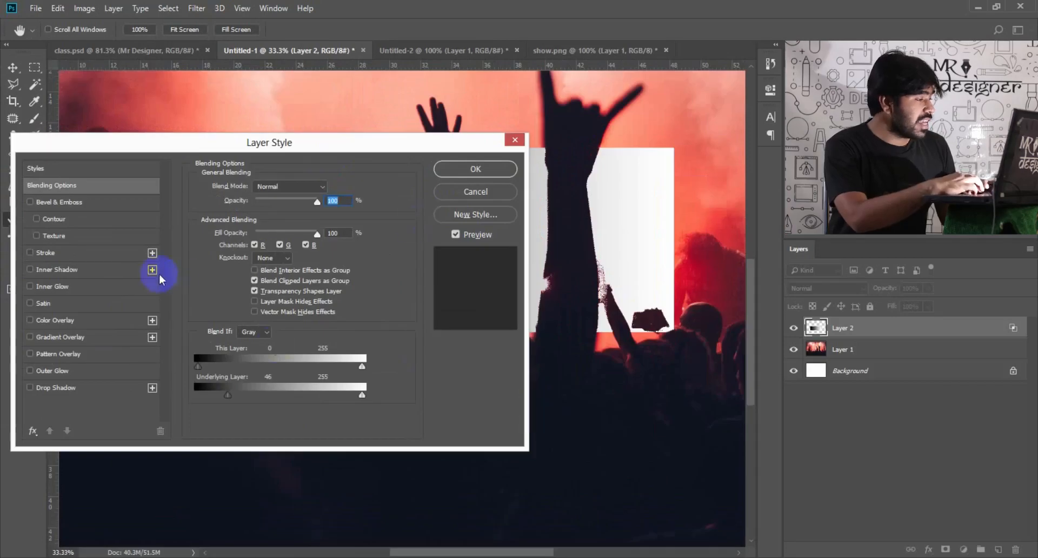
drag(224, 395, 266, 400)
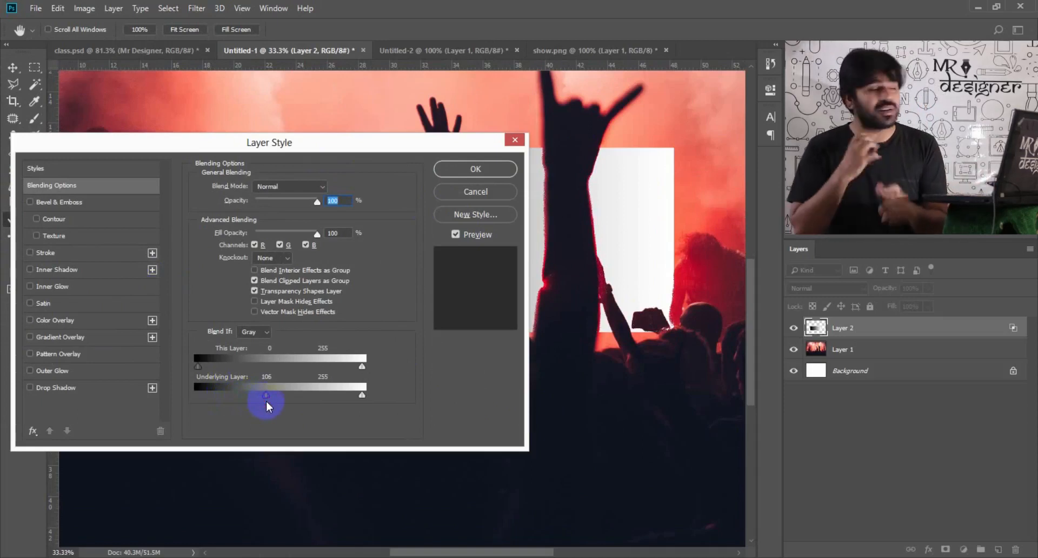
drag(267, 397, 153, 377)
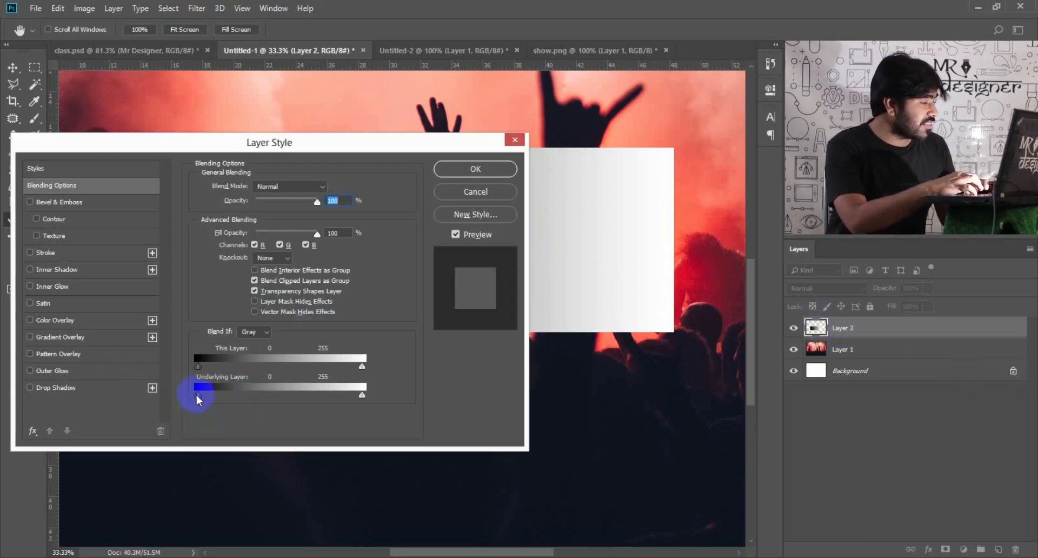
drag(197, 396, 222, 394)
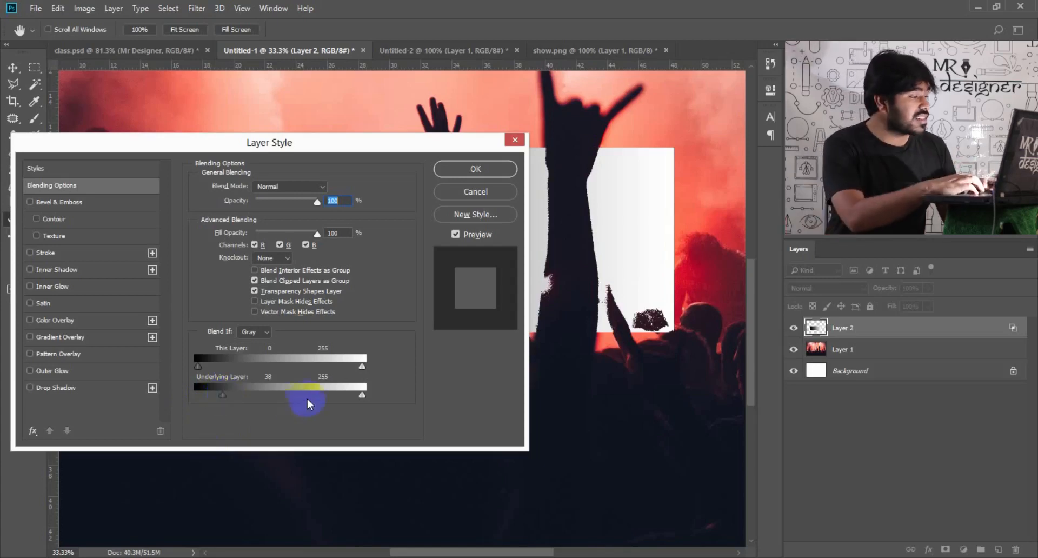
drag(224, 394, 280, 397)
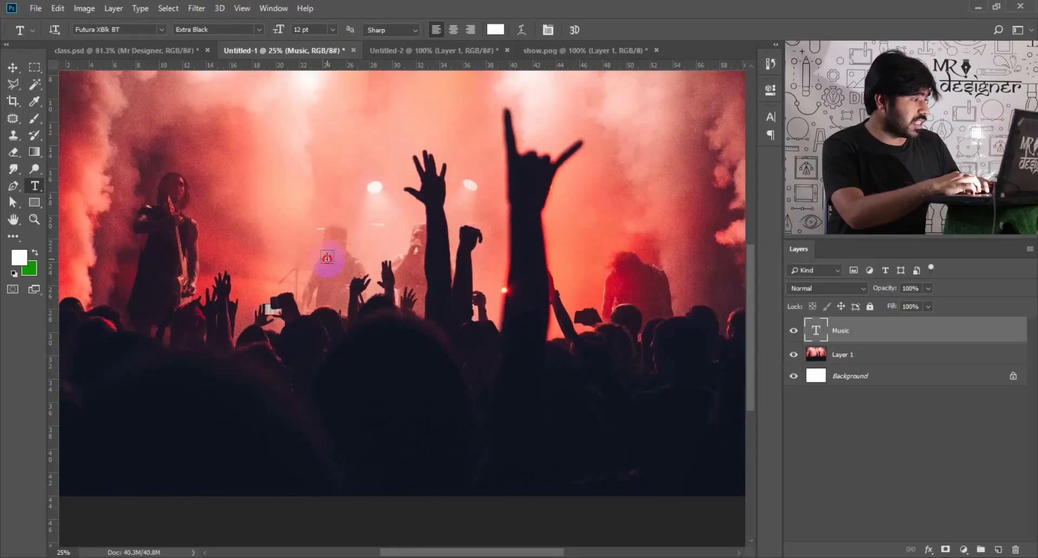
Add the white text "Music" over the concert photo and enlarge it to about 39.3 in wide.
click(572, 242)
text(Music)
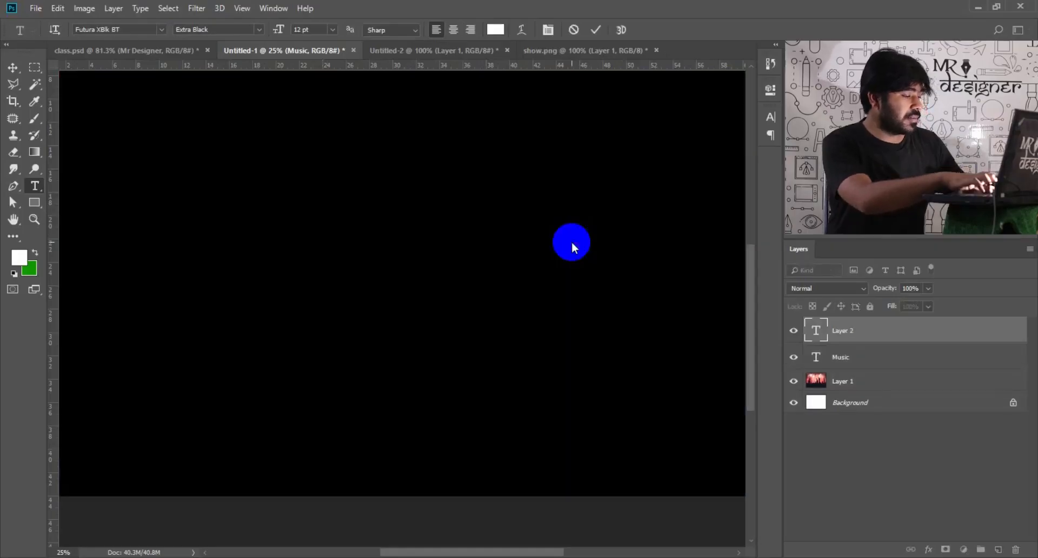
key(ctrl+Return)
key(ctrl+t)
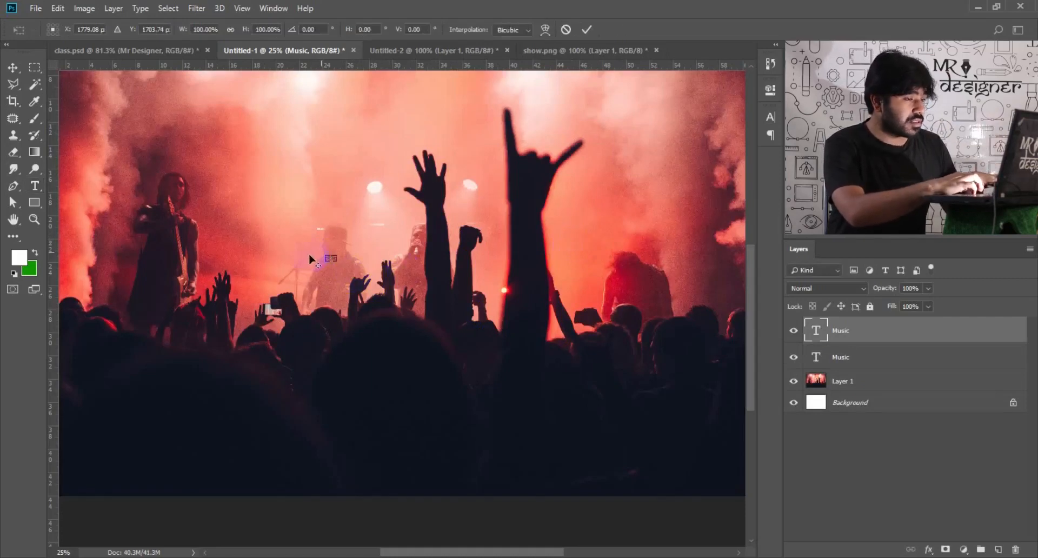
drag(335, 254, 557, 165)
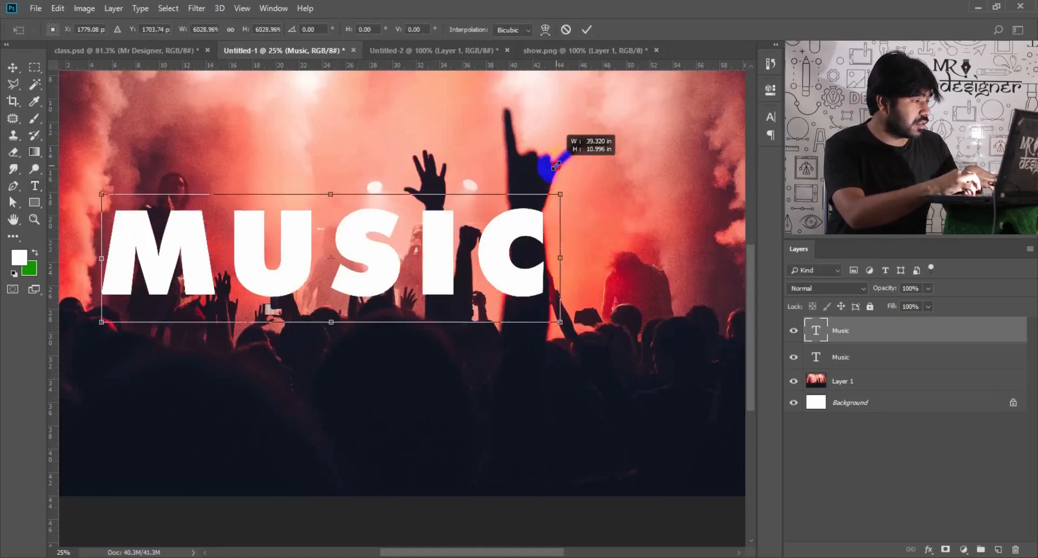
key(Return)
key(v)
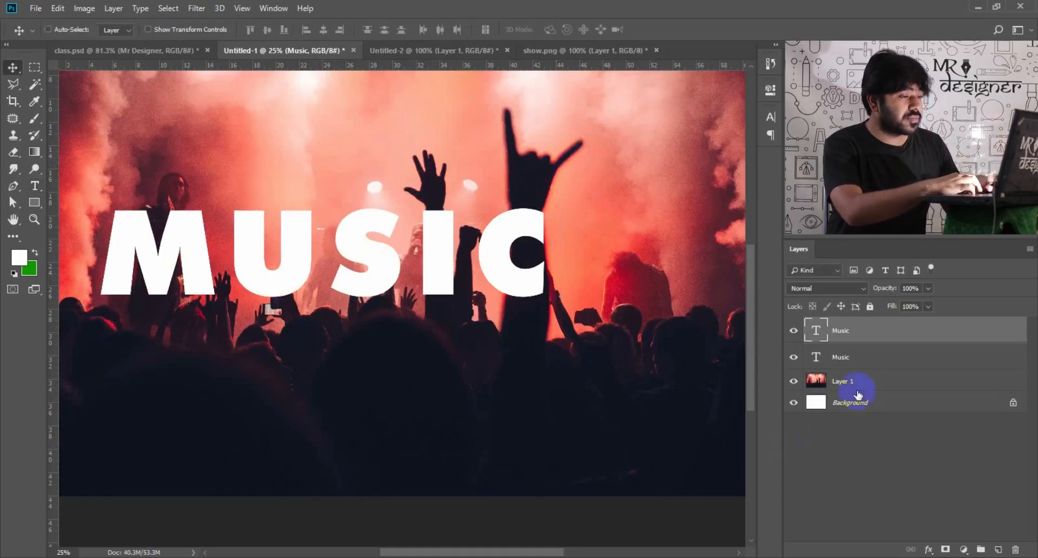
Delete the lower duplicate Music layer and move the large text to the right across the raised hands.
click(869, 357)
key(Delete)
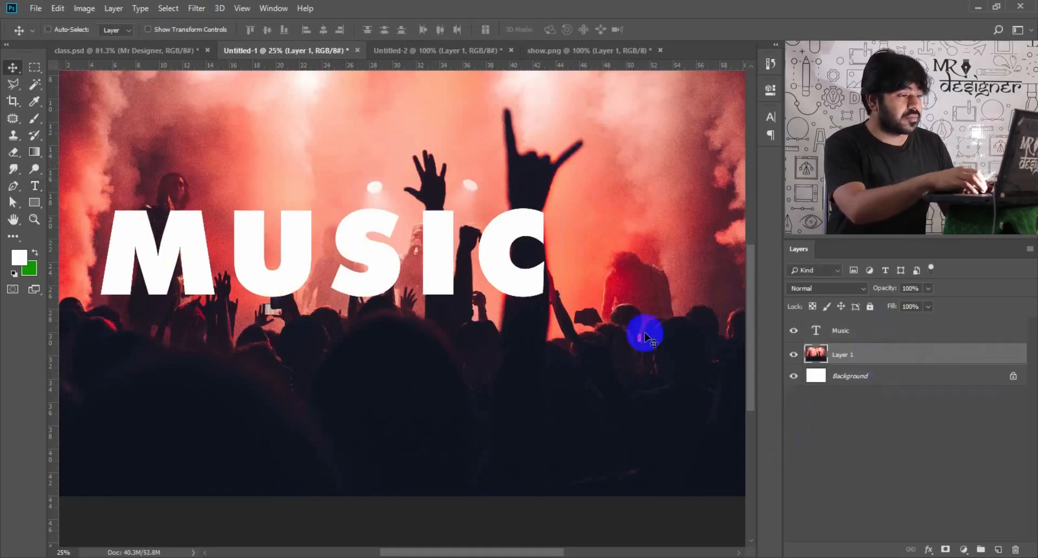
drag(470, 251, 550, 278)
key(ctrl+z)
right_click(498, 268)
click(511, 274)
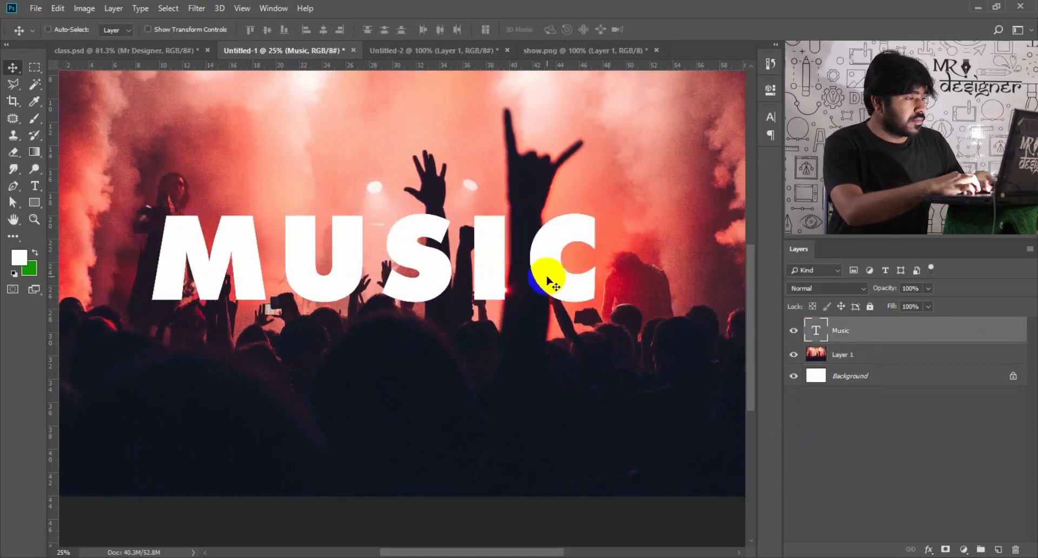
Tighten the MUSIC text's tracking to -80 and move the text right across the raised hands.
key(ctrl+t)
key(Return)
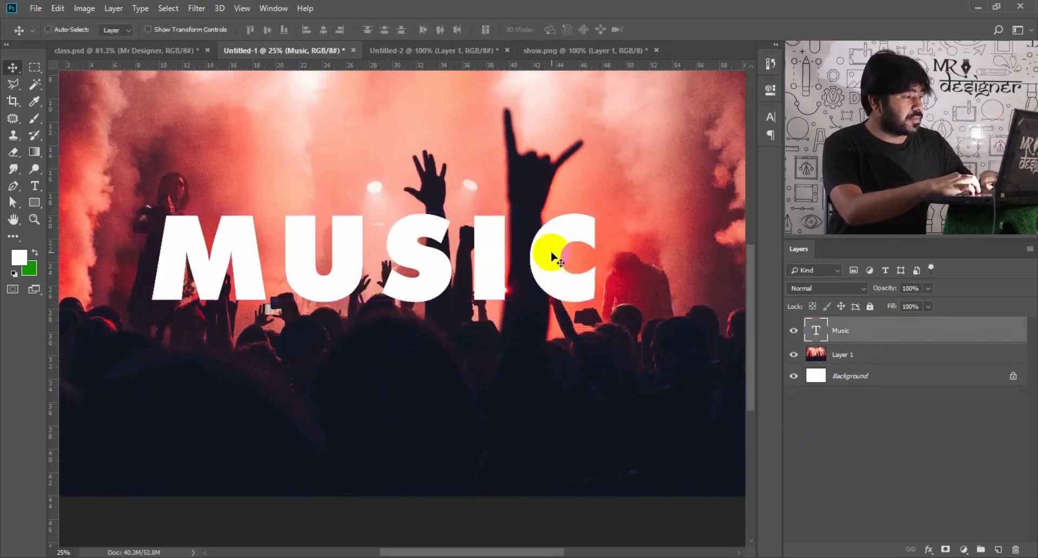
double_click(551, 250)
key(ctrl+a)
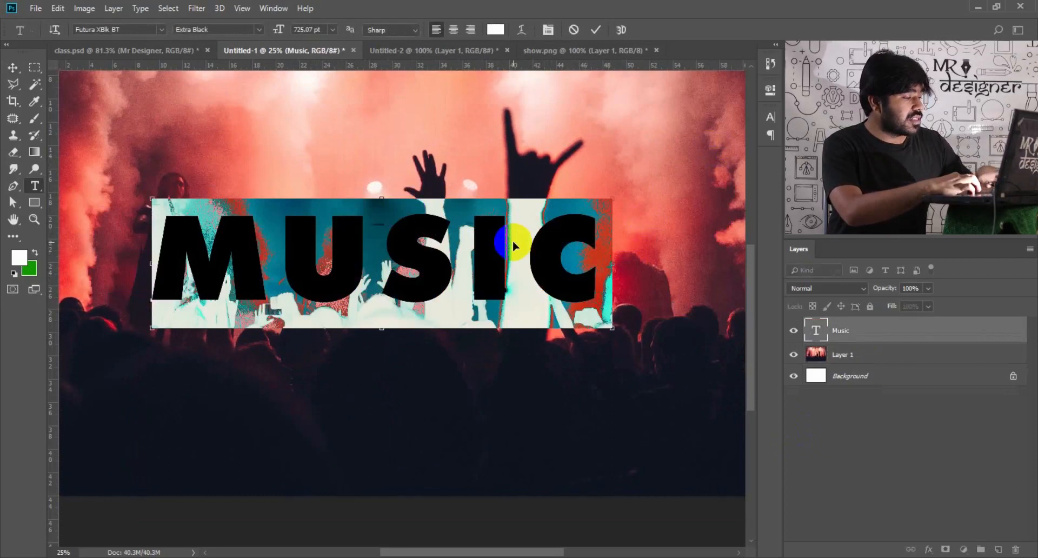
key(ctrl+t)
key(Down)
key(Down)
key(Down)
key(Down)
key(Down)
key(Down)
key(Down)
key(Down)
key(Down)
key(Down)
key(Down)
key(Down)
key(Down)
key(Down)
key(Down)
key(Down)
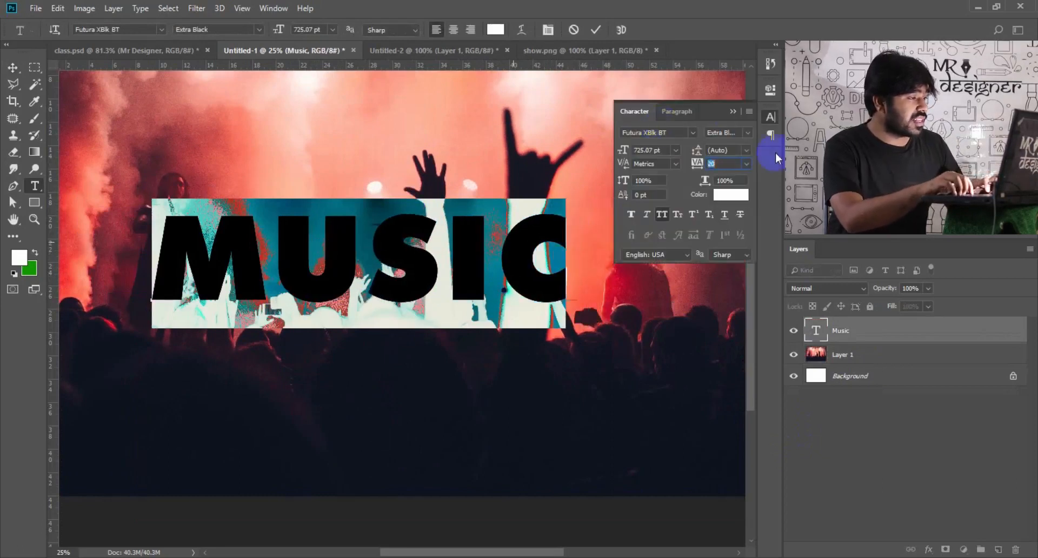
key(Down)
key(Down)
click(11, 65)
drag(256, 238, 416, 237)
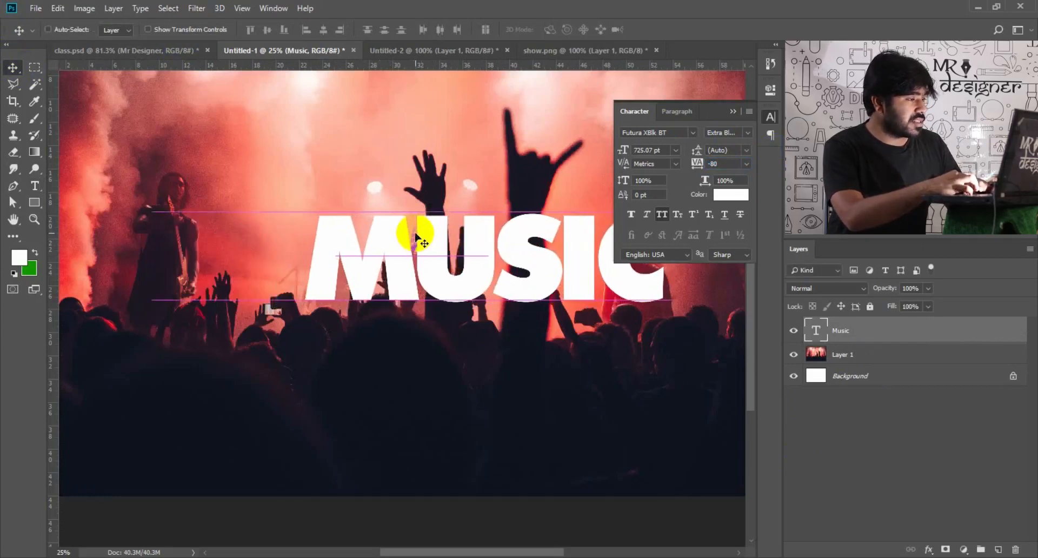
Crop both sides of the canvas to a nearly square frame around the MUSIC text and raised hands.
key(ctrl+minus)
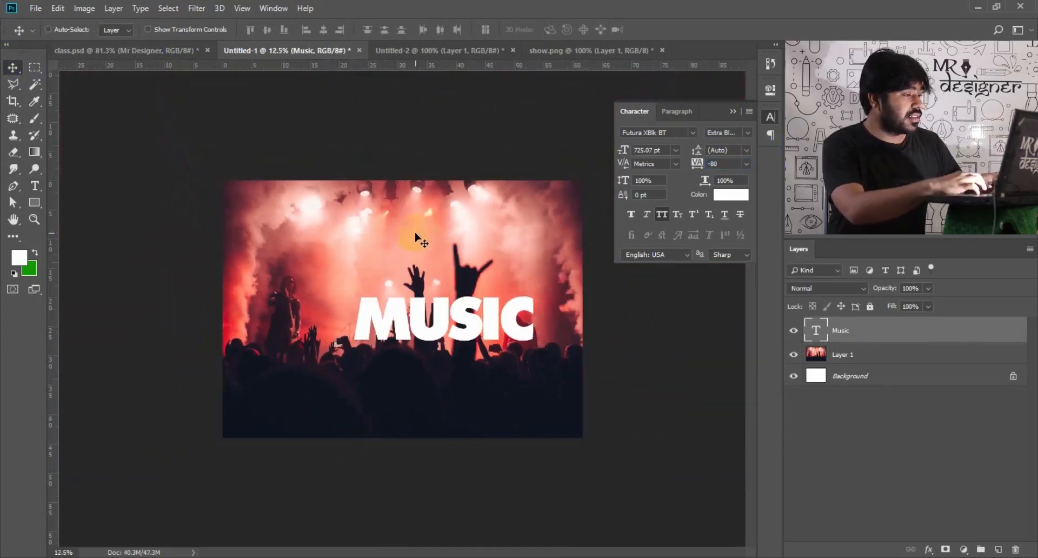
key(x)
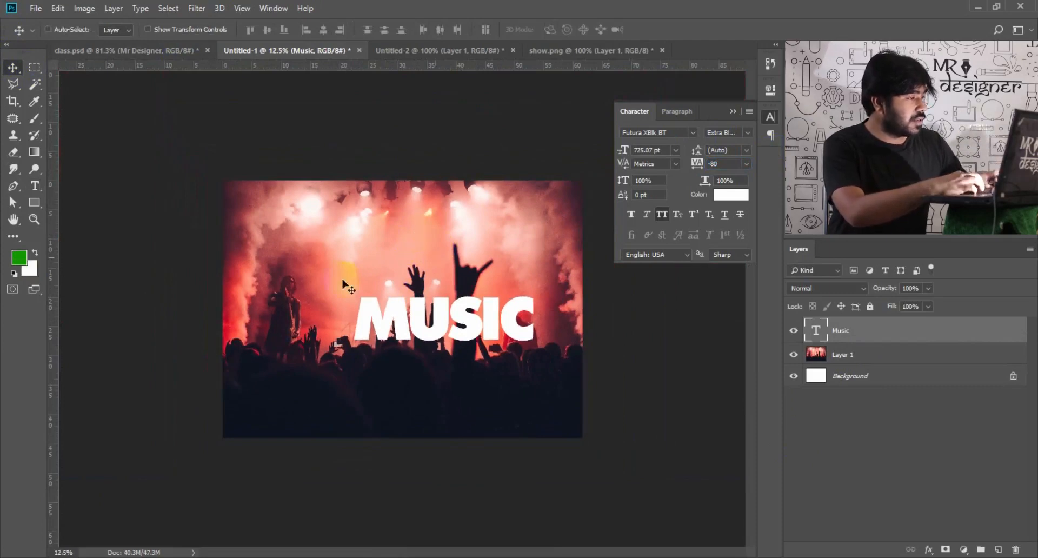
key(c)
drag(222, 309, 275, 310)
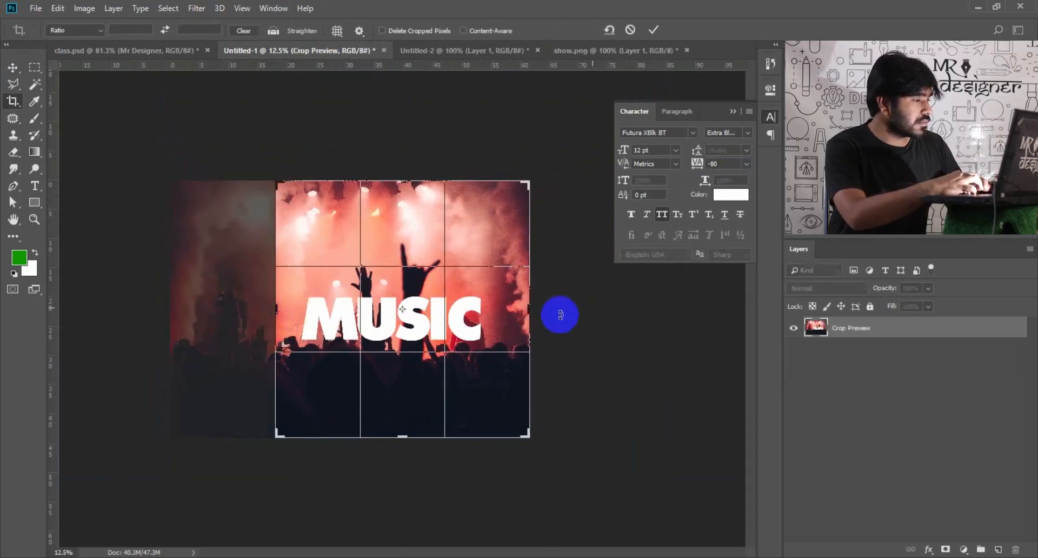
drag(529, 308, 524, 309)
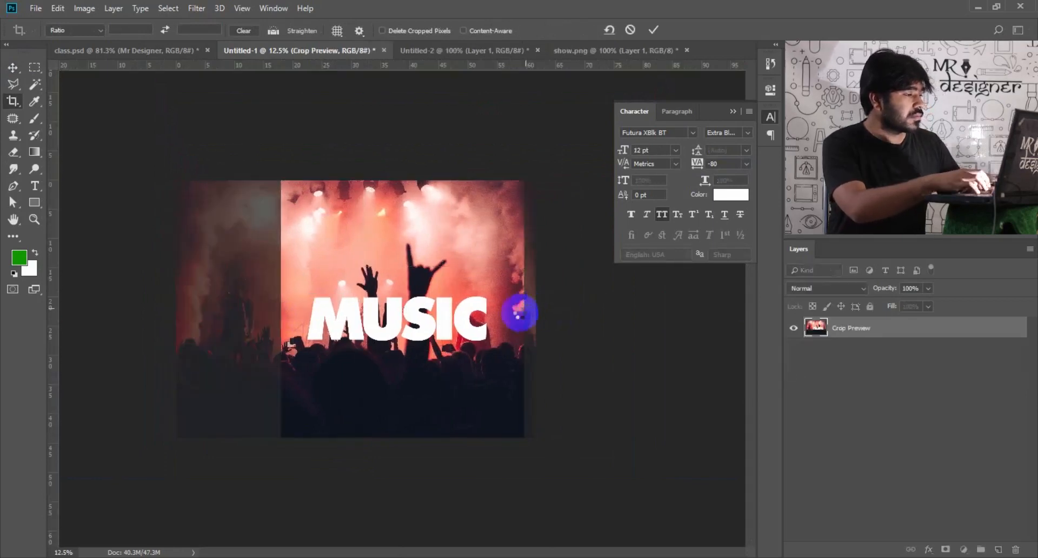
key(Return)
Move the MUSIC text down and slightly right so it overlaps the heads of the crowd.
key(v)
key(ctrl+plus)
key(ctrl+plus)
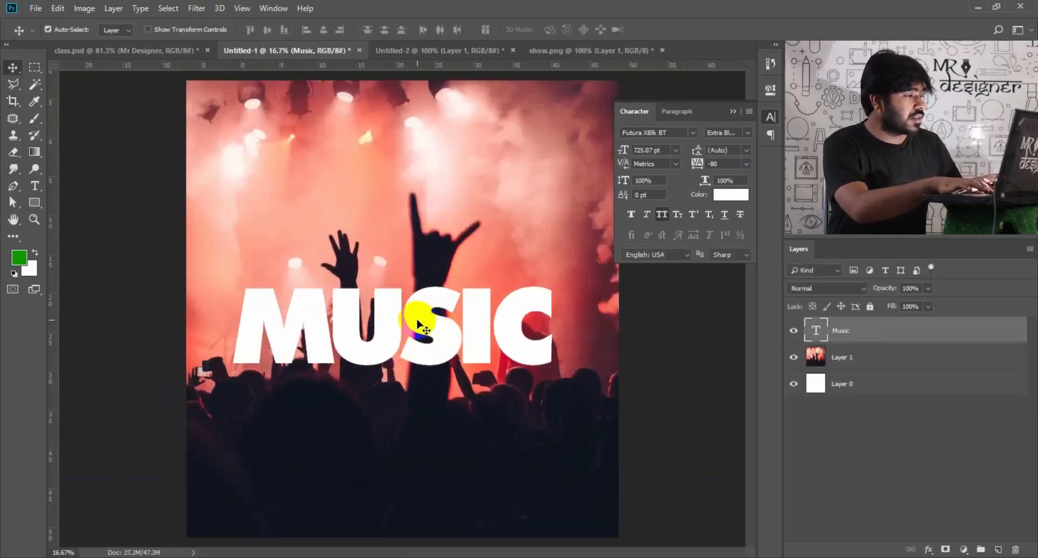
drag(457, 349, 485, 390)
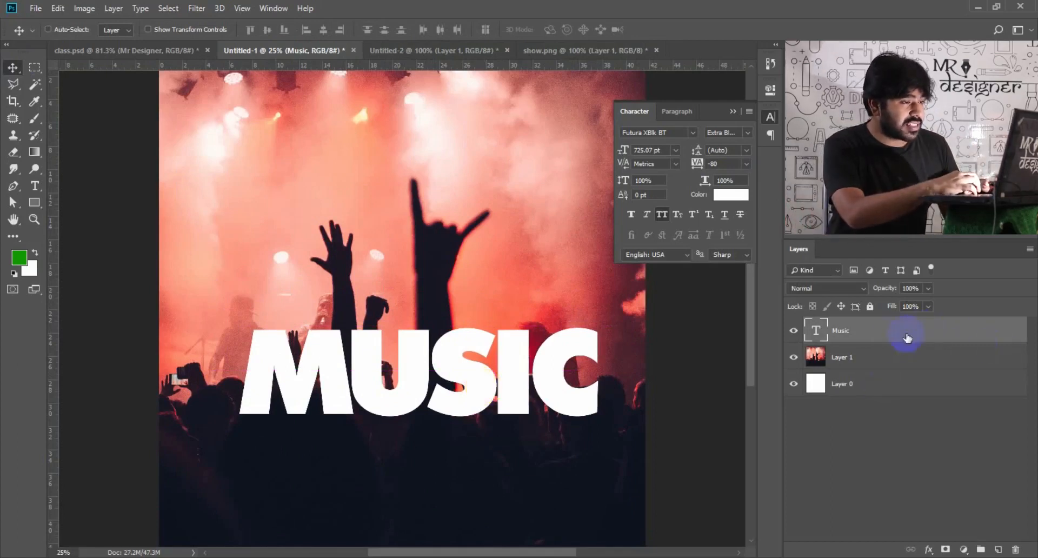
Split the text layer's Underlying Layer black point to 34/135 in Blend If and apply the layer style.
key(space)
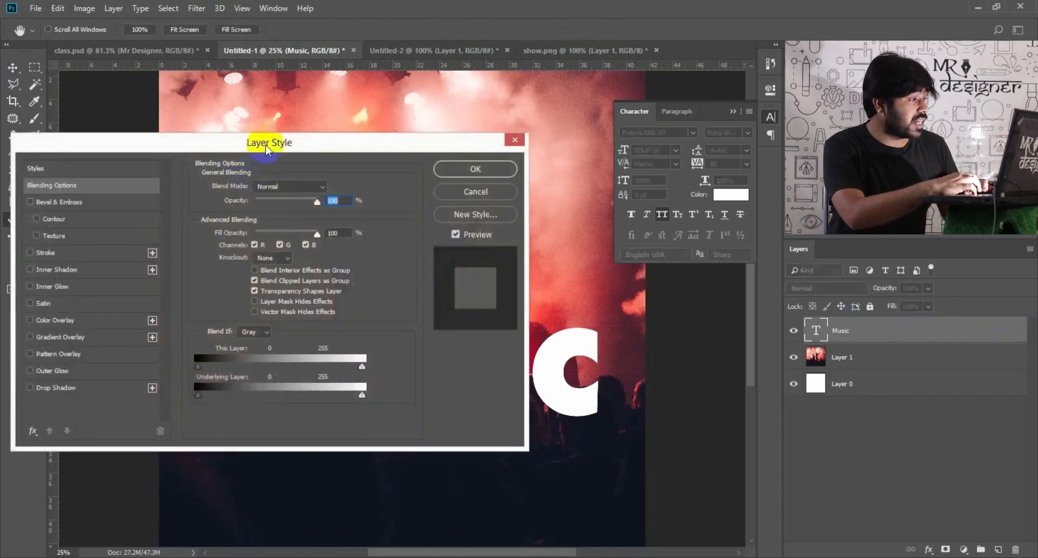
drag(284, 70, 291, 21)
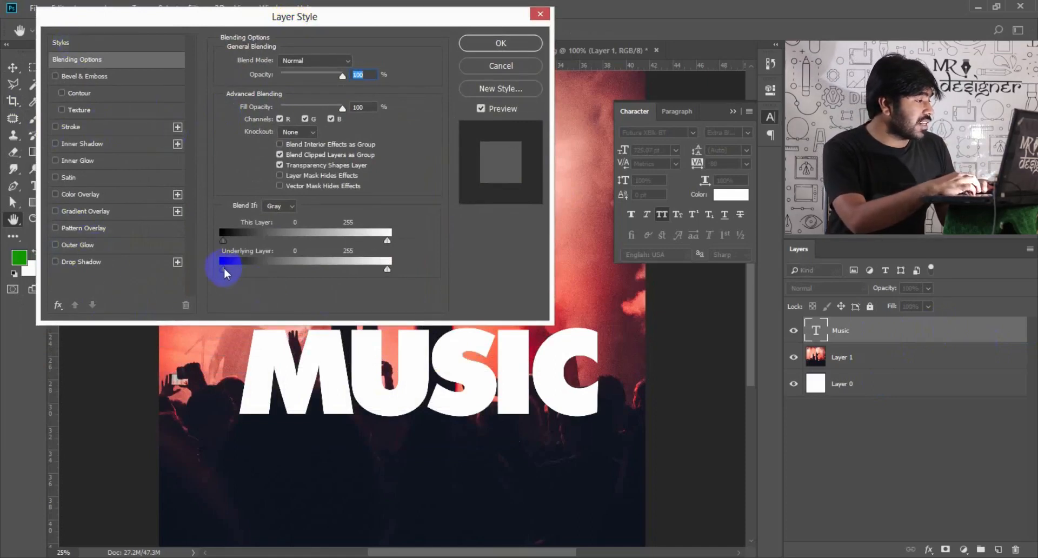
drag(225, 268, 270, 273)
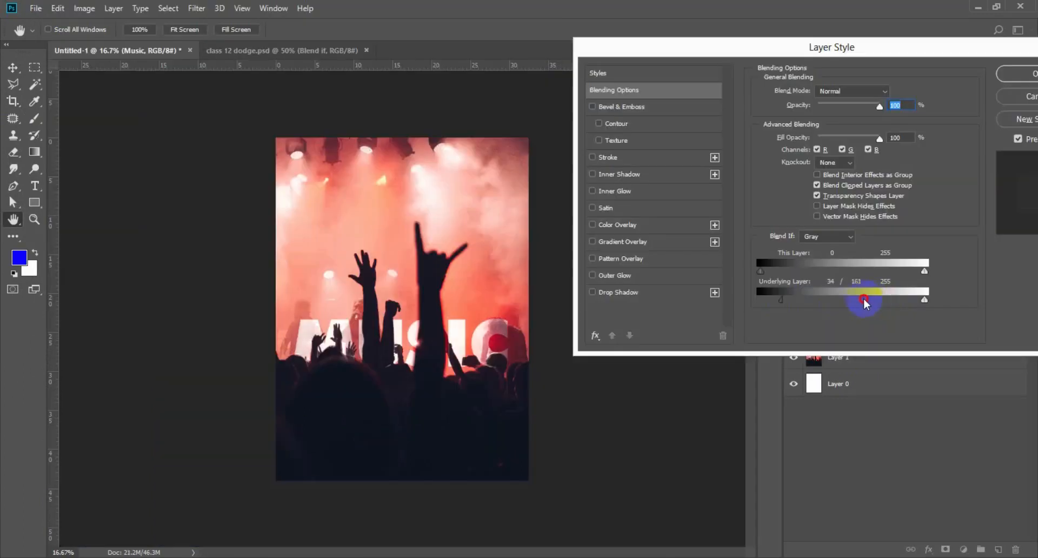
click(803, 299)
drag(802, 300, 839, 301)
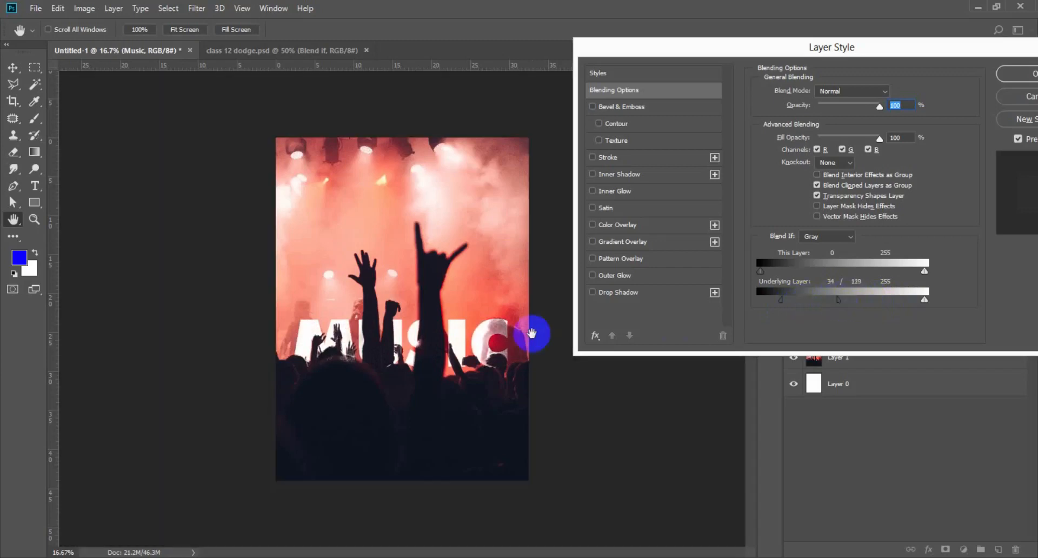
click(1012, 74)
Move the MUSIC text up behind the raised hands and enlarge it to 662.85 pt, nearly the canvas width.
drag(458, 337, 493, 289)
key(ctrl+t)
mouse_move(509, 245)
mouse_down()
mouse_move(524, 225)
mouse_move(522, 252)
mouse_up()
key(Return)
Extend the canvas on both sides with the Crop tool to bring back the full width of the concert photo.
key(c)
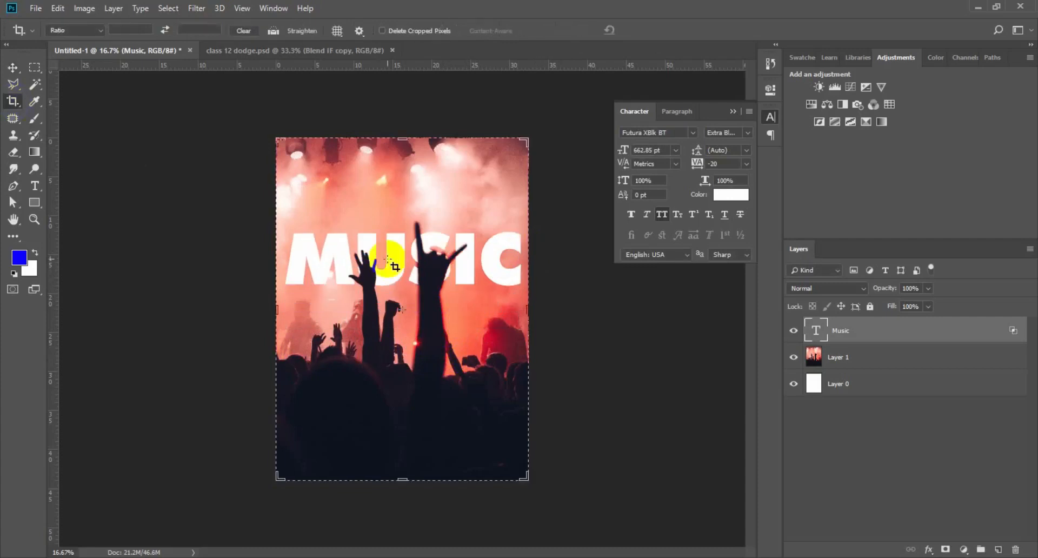
click(391, 261)
key(ctrl+minus)
drag(307, 307, 245, 307)
drag(562, 311, 583, 310)
key(Return)
Reposition the MUSIC text and enlarge it to 1275.86 pt so it spans the widened photo.
key(v)
drag(487, 285, 404, 303)
drag(430, 266, 494, 278)
key(Return)
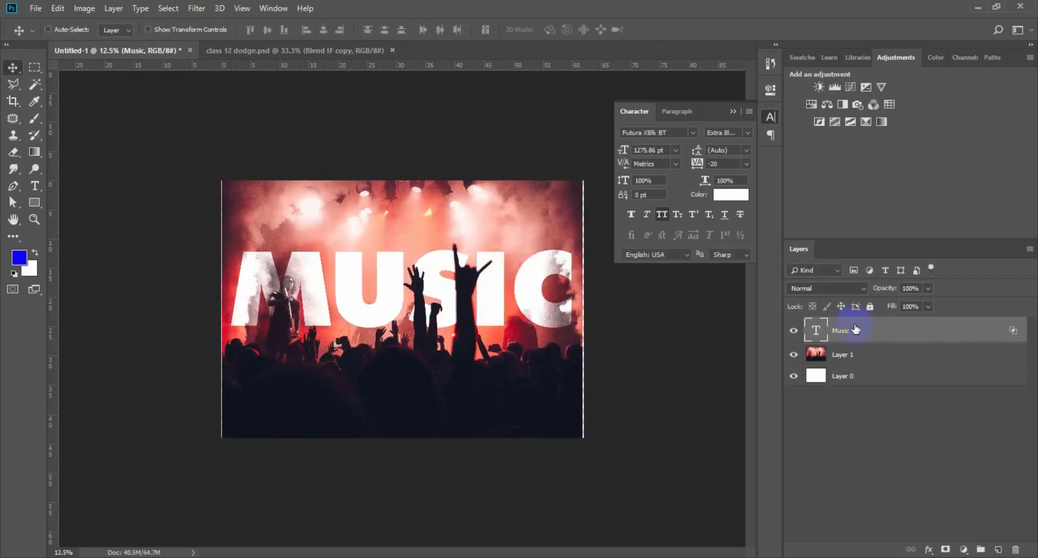
Adjust the text's Underlying Layer black point, trying 32, apply a soft split blend, and close the Character settings.
double_click(855, 328)
drag(611, 51, 676, 55)
drag(793, 301, 820, 303)
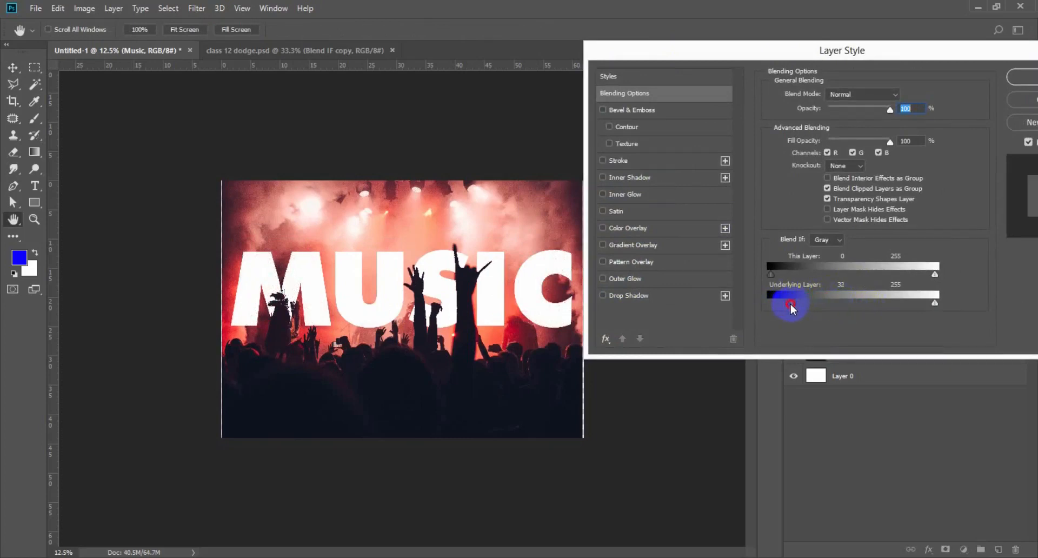
click(1020, 77)
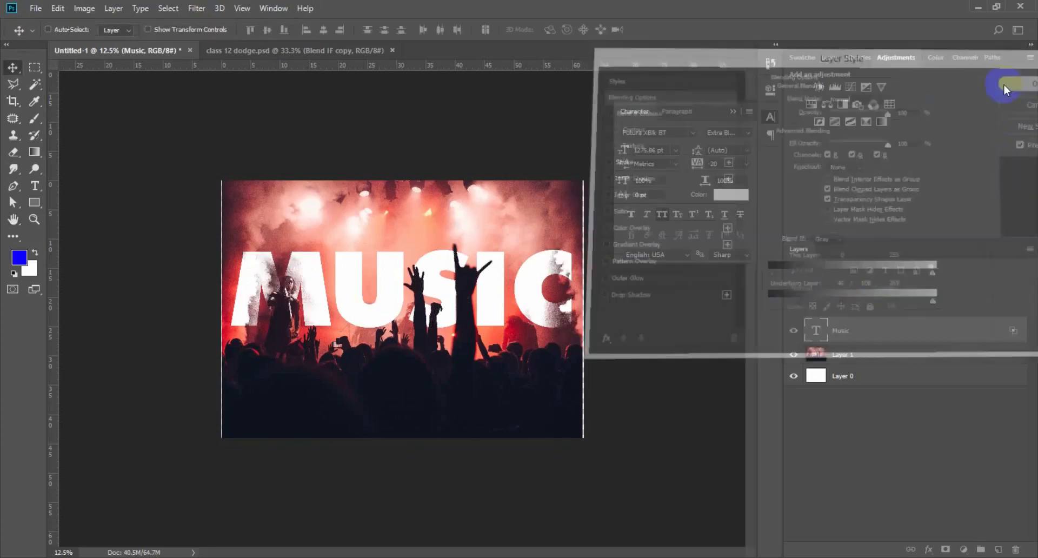
key(ctrl+plus)
key(ctrl+plus)
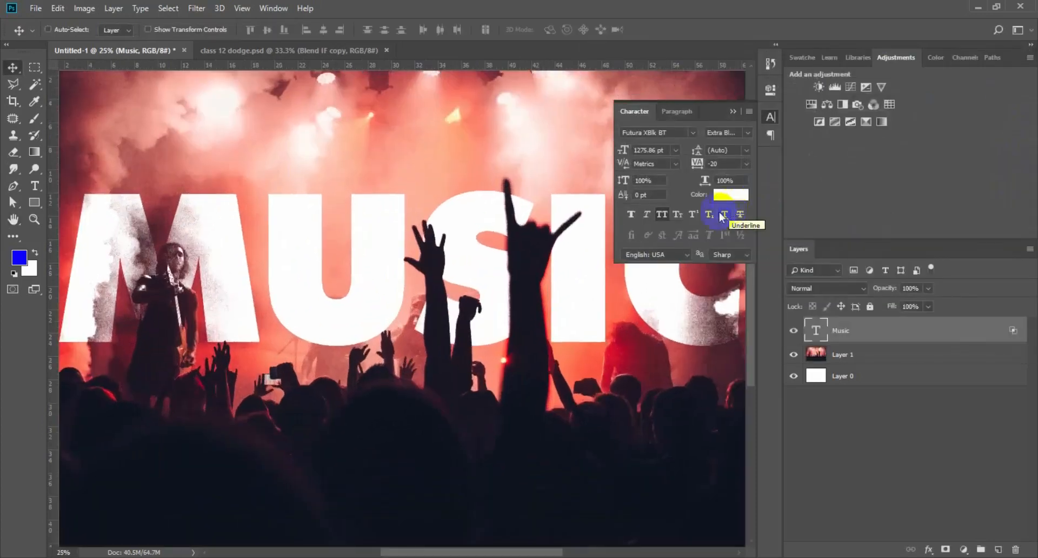
click(770, 117)
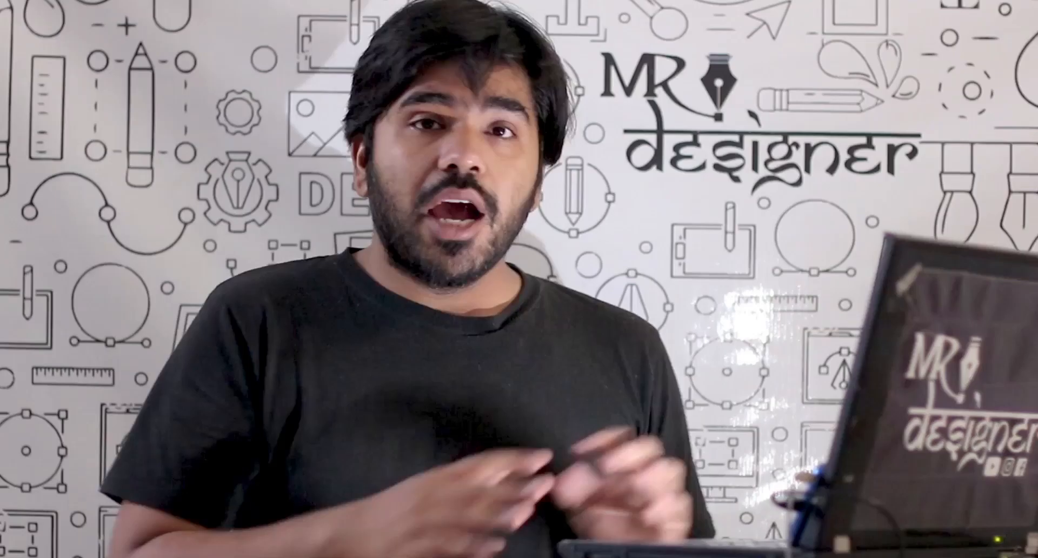